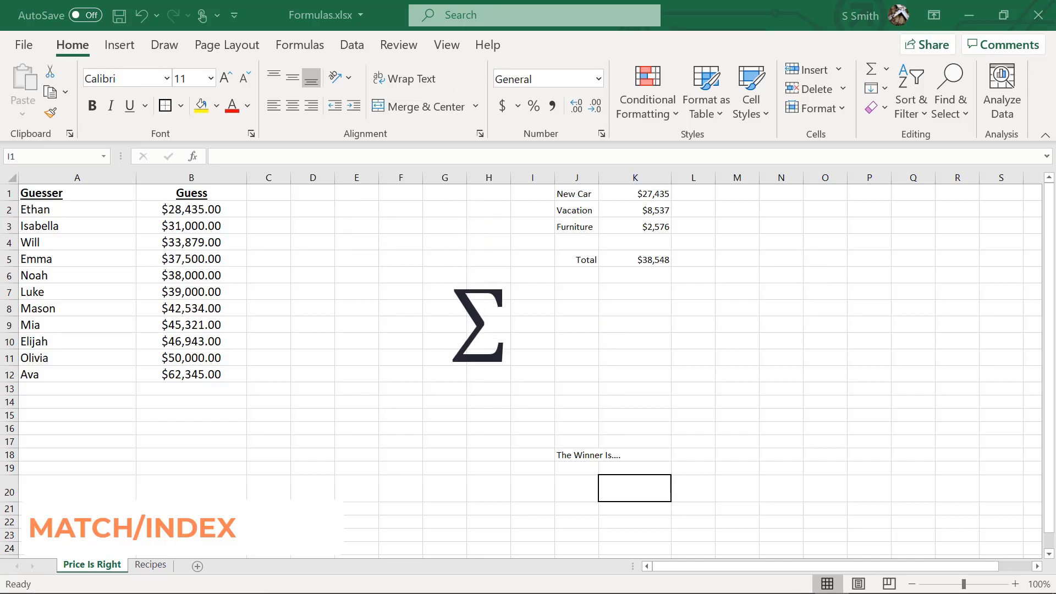
Step: Enter =MATCH(K5,B2:B12,0) in E2 to find the K5 total exactly among the guesses
{"action": "left_click", "coordinate": [567, 195]}
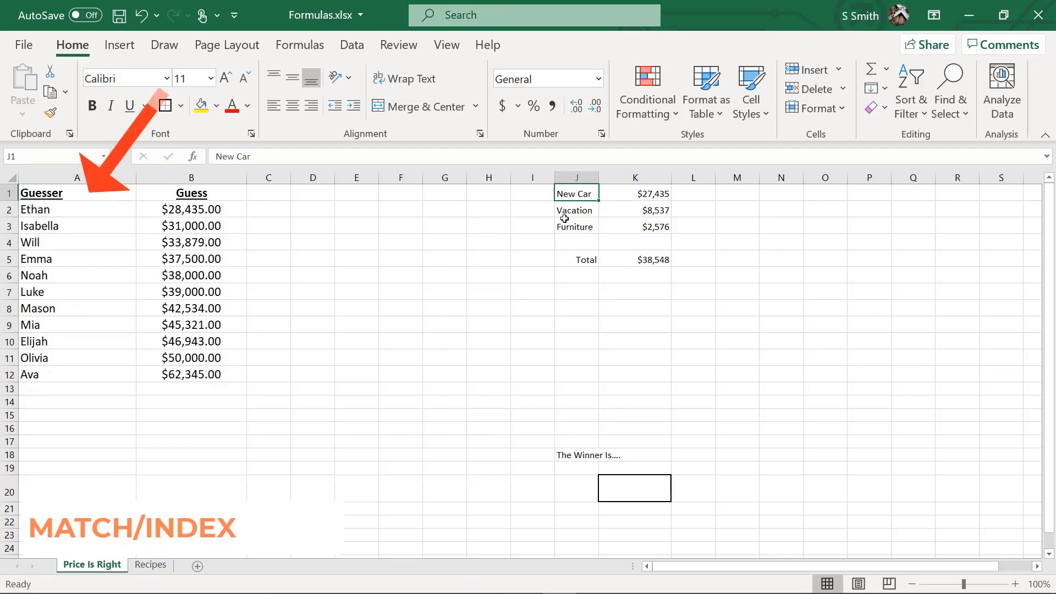
{"action": "left_click", "coordinate": [60, 213]}
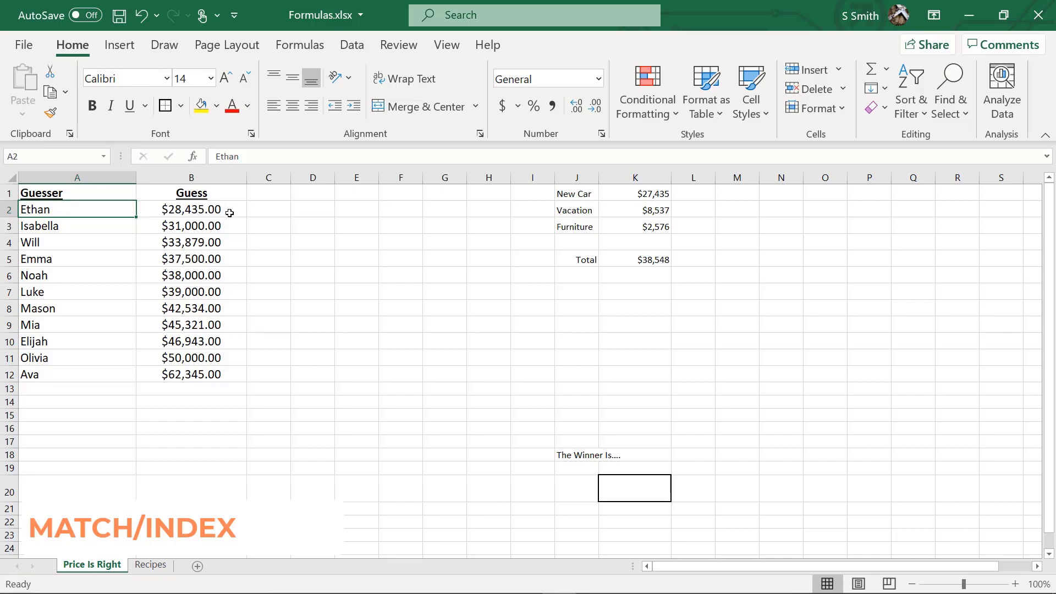
{"action": "left_click", "coordinate": [353, 207]}
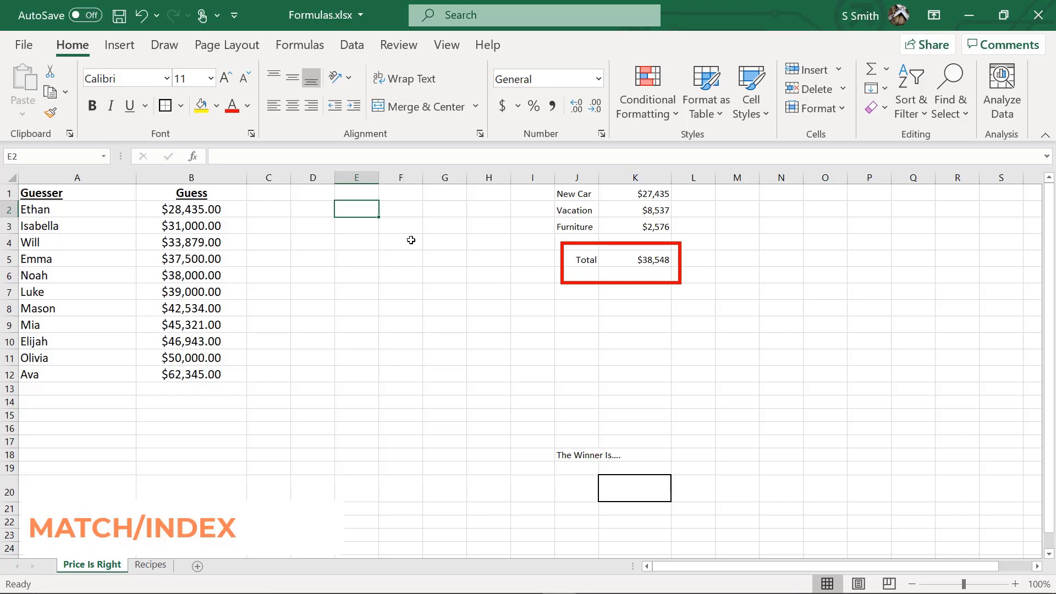
{"action": "type", "text": "="}
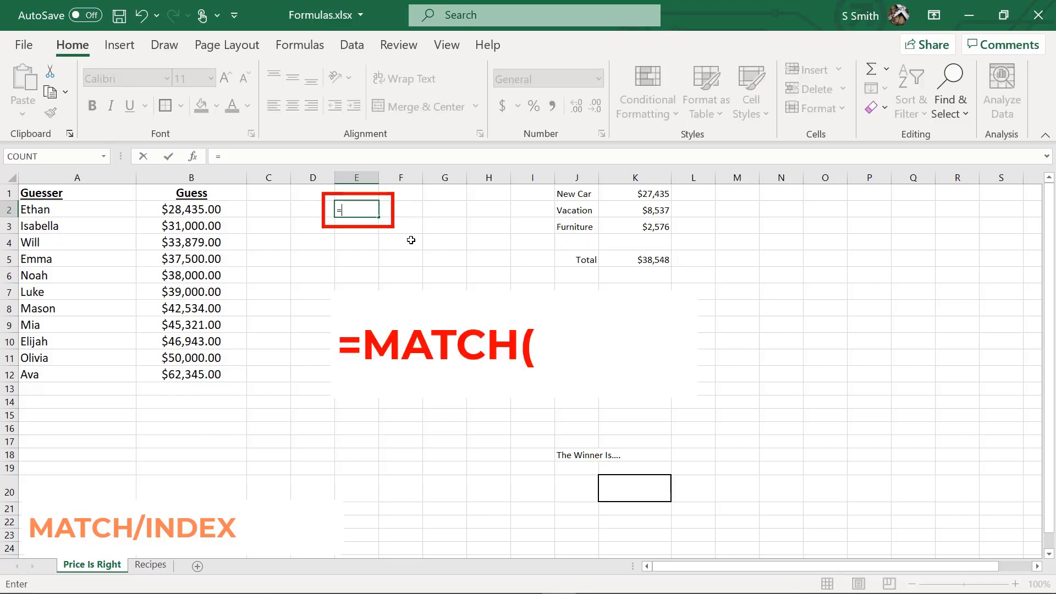
{"action": "type", "text": "match"}
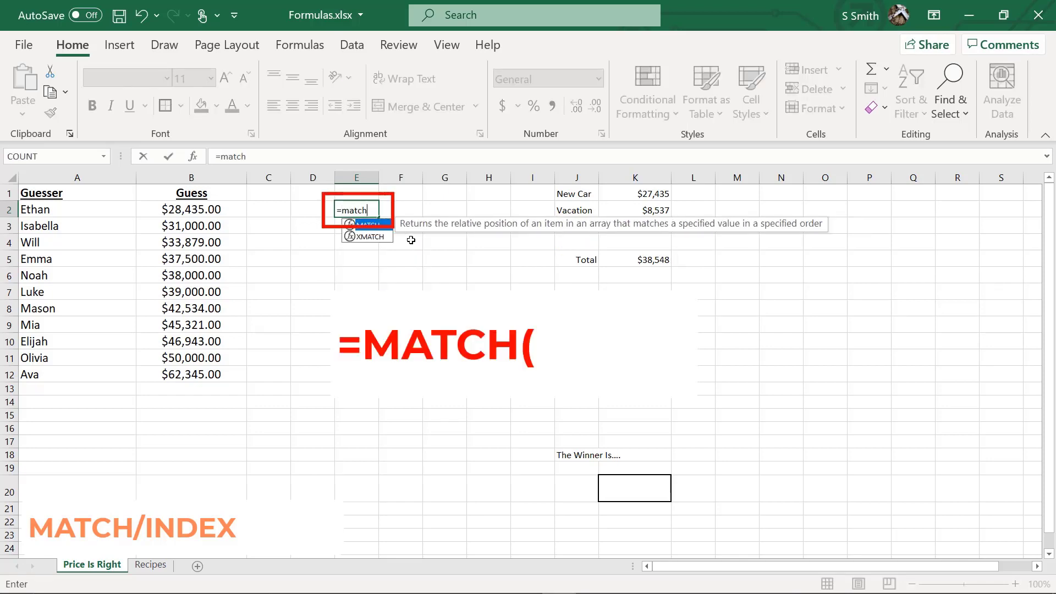
{"action": "type", "text": "("}
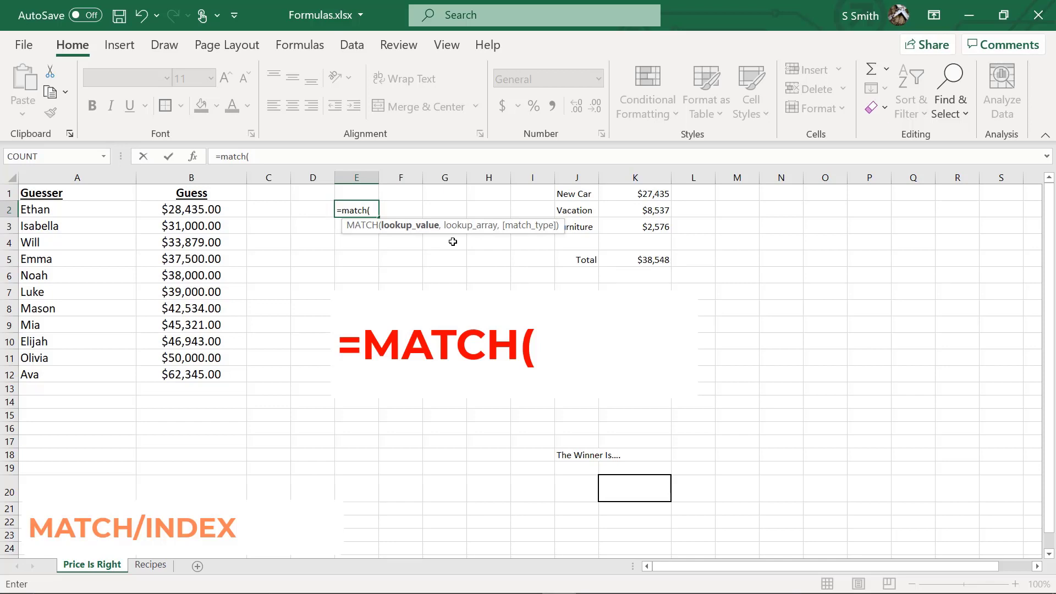
{"action": "left_click", "coordinate": [613, 260]}
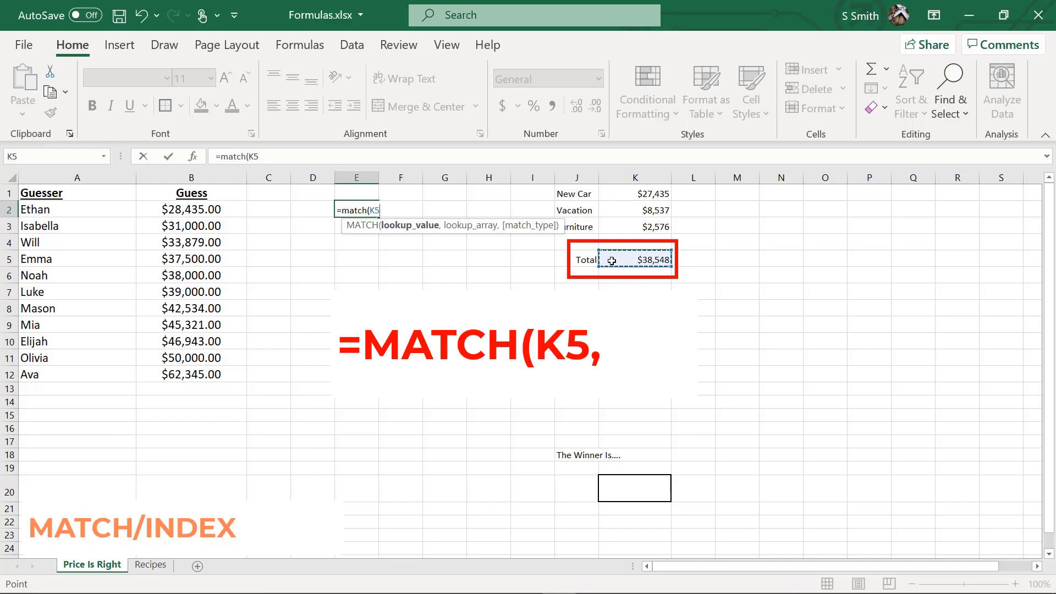
{"action": "type", "text": ","}
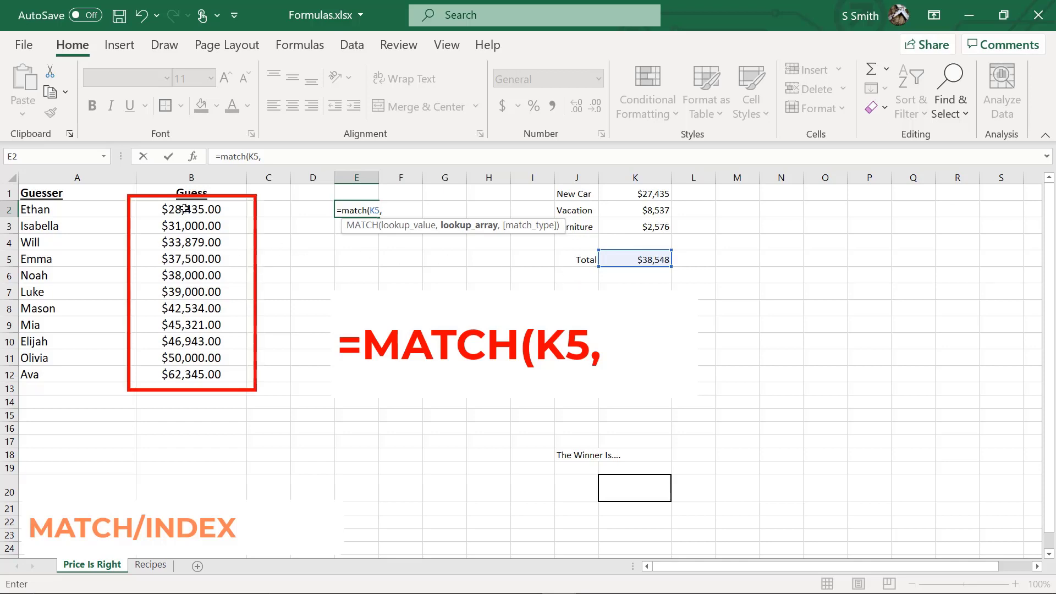
{"action": "left_click_drag", "start_coordinate": [186, 208], "coordinate": [191, 375]}
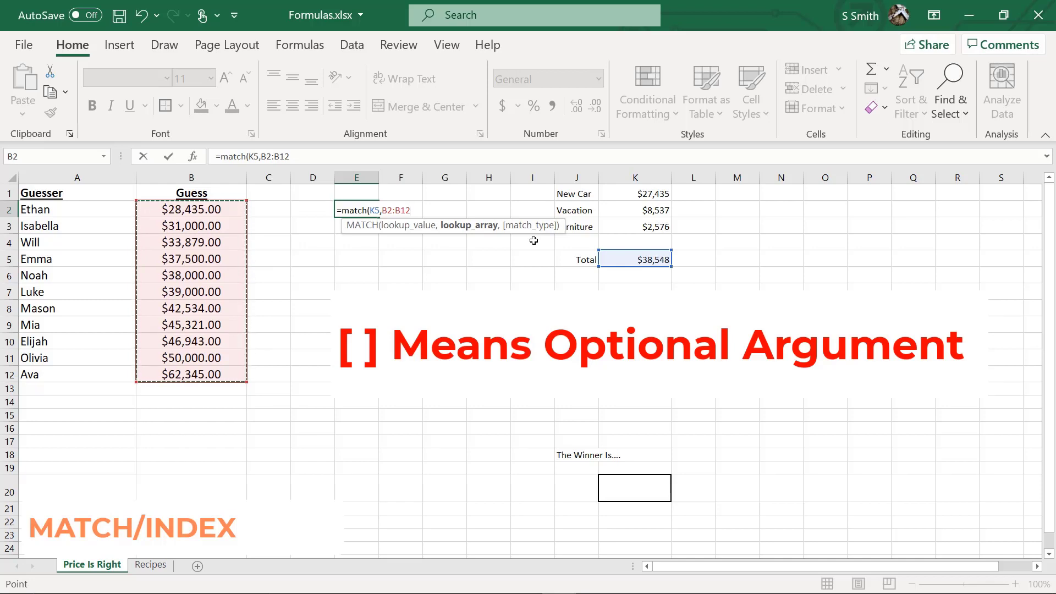
{"action": "type", "text": ",0"}
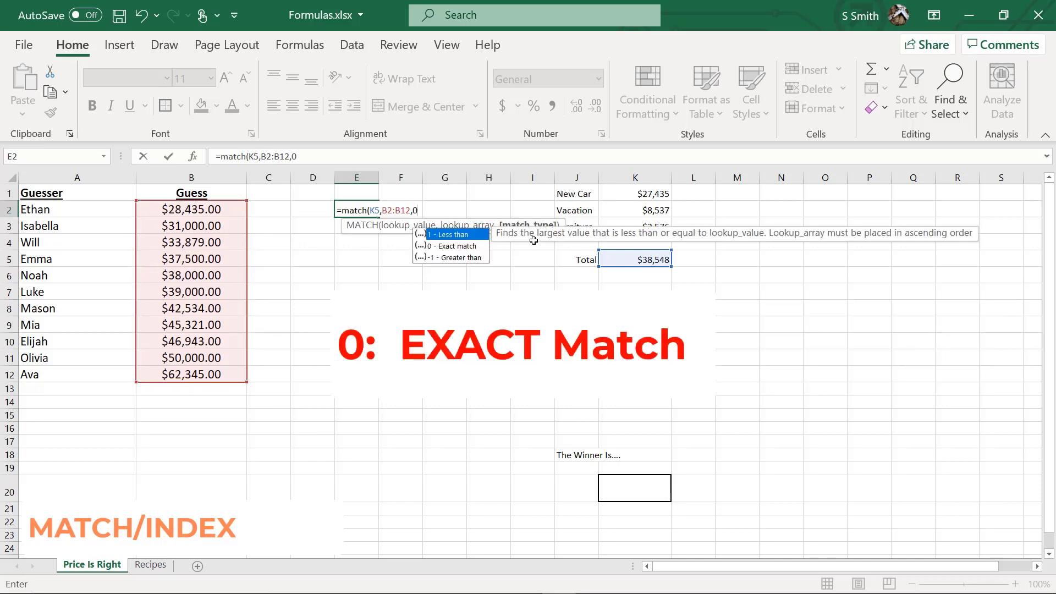
{"action": "double_click", "coordinate": [444, 249]}
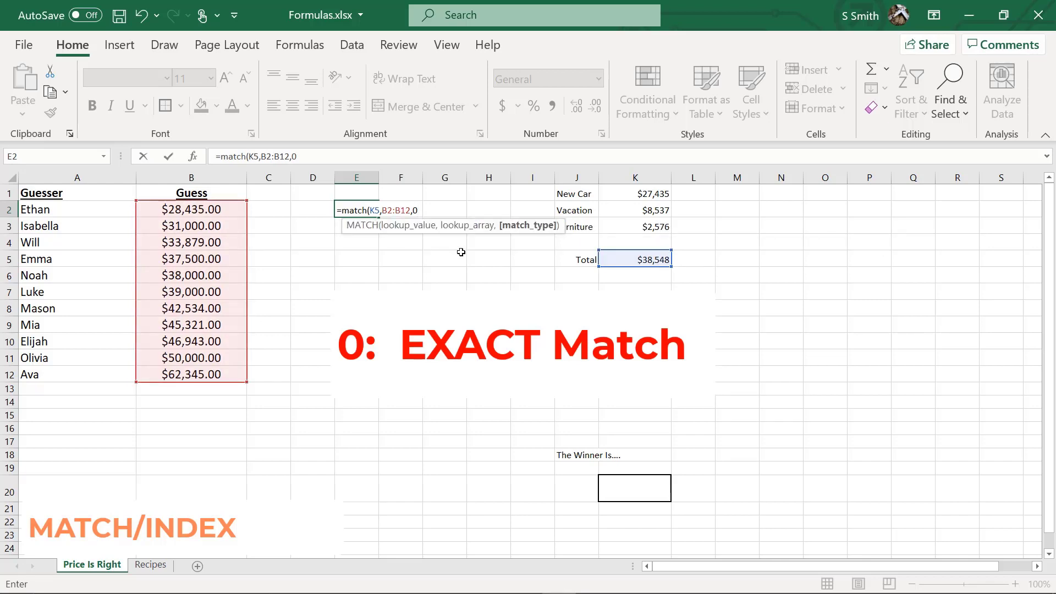
{"action": "key", "text": "Return"}
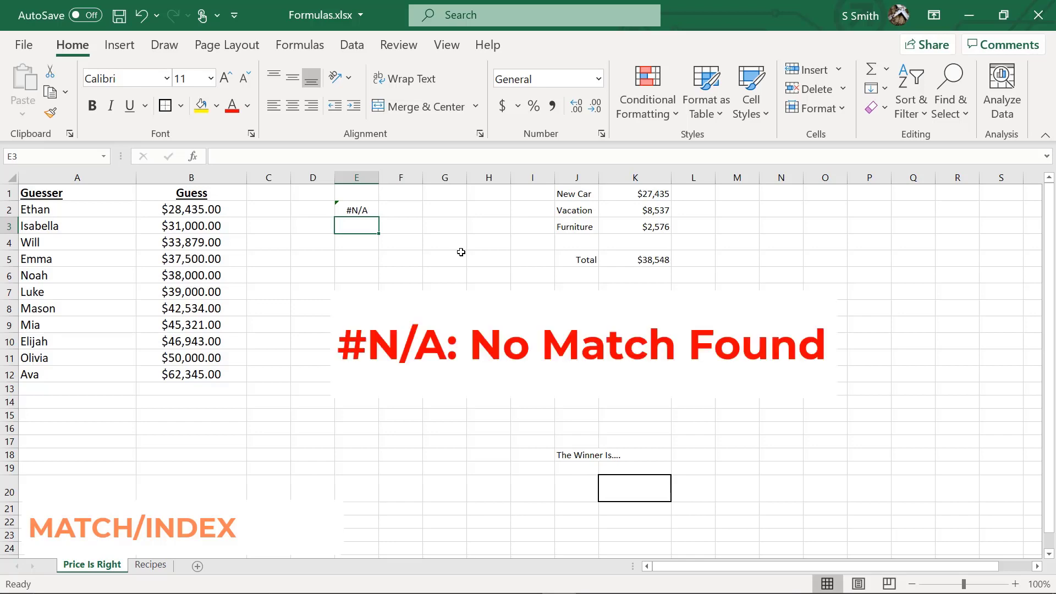
{"action": "left_click", "coordinate": [195, 359]}
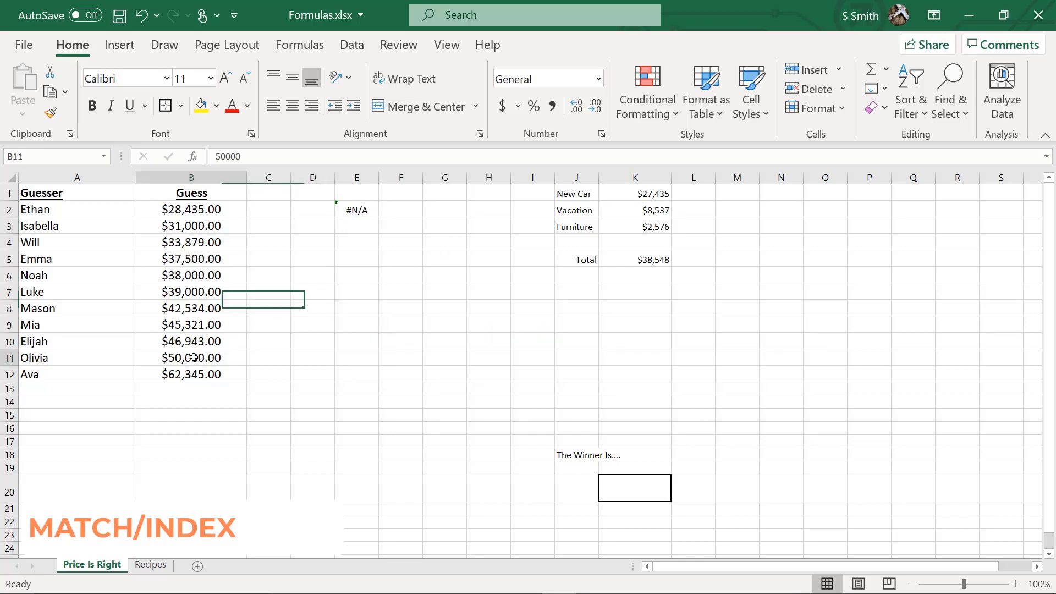
{"action": "type", "text": "38"}
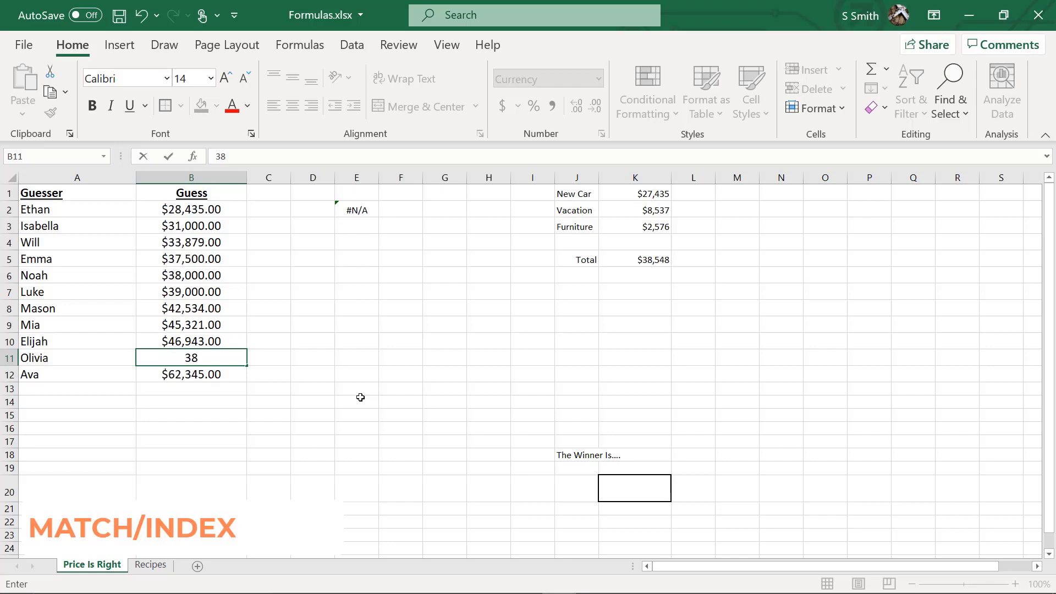
{"action": "type", "text": "548"}
{"action": "key", "text": "Return"}
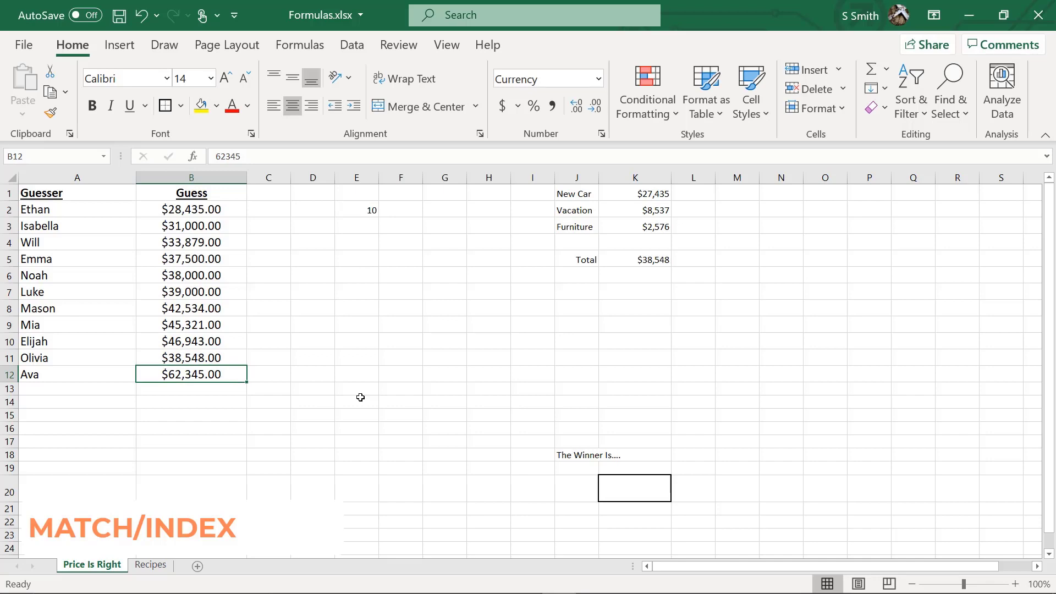
{"action": "left_click", "coordinate": [353, 210]}
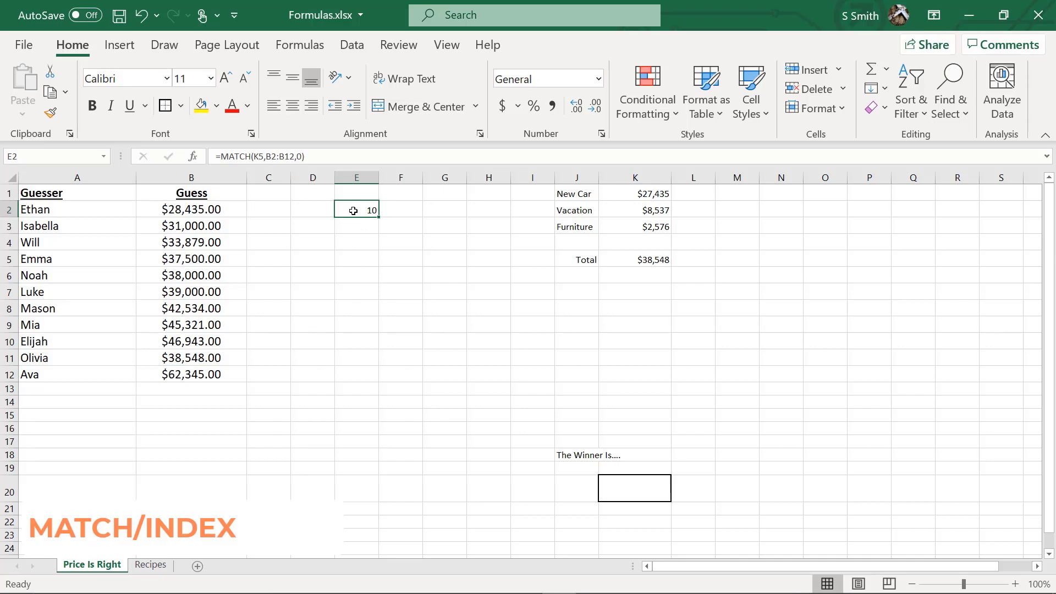
{"action": "left_click", "coordinate": [226, 213]}
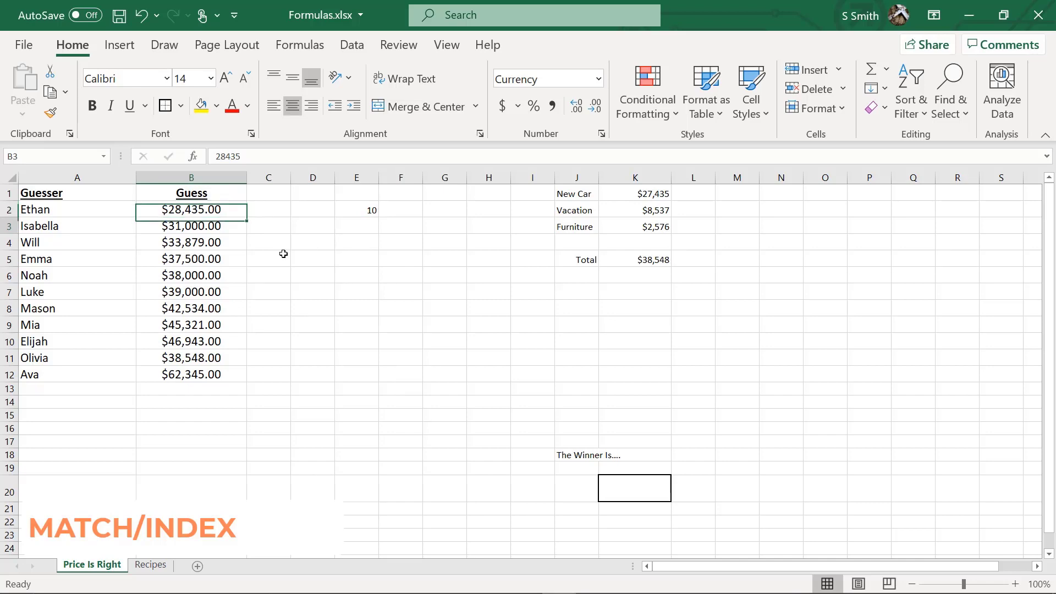
{"action": "key", "text": "Down"}
{"action": "key", "text": "Down"}
{"action": "key", "text": "Down"}
{"action": "key", "text": "Down"}
{"action": "key", "text": "Down"}
{"action": "key", "text": "Down"}
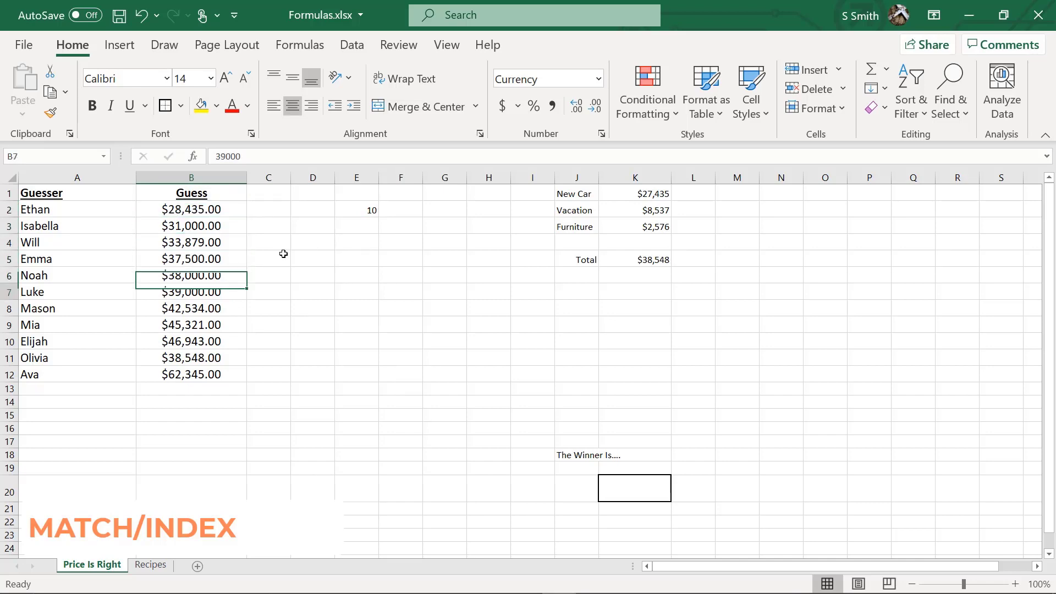
{"action": "key", "text": "Down"}
{"action": "key", "text": "Down"}
{"action": "key", "text": "Down"}
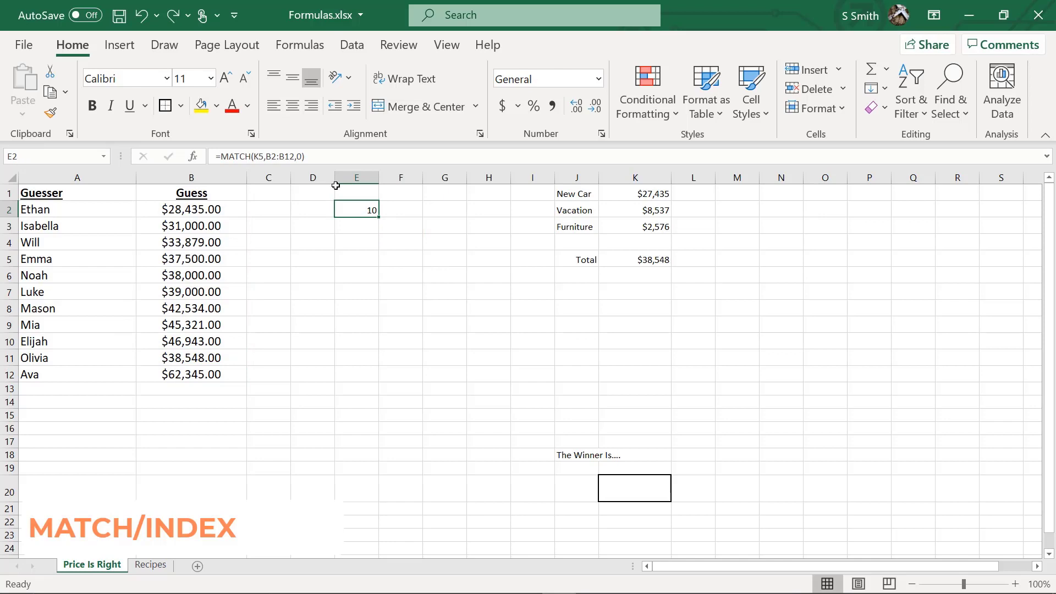
{"action": "key", "text": "ctrl+z"}
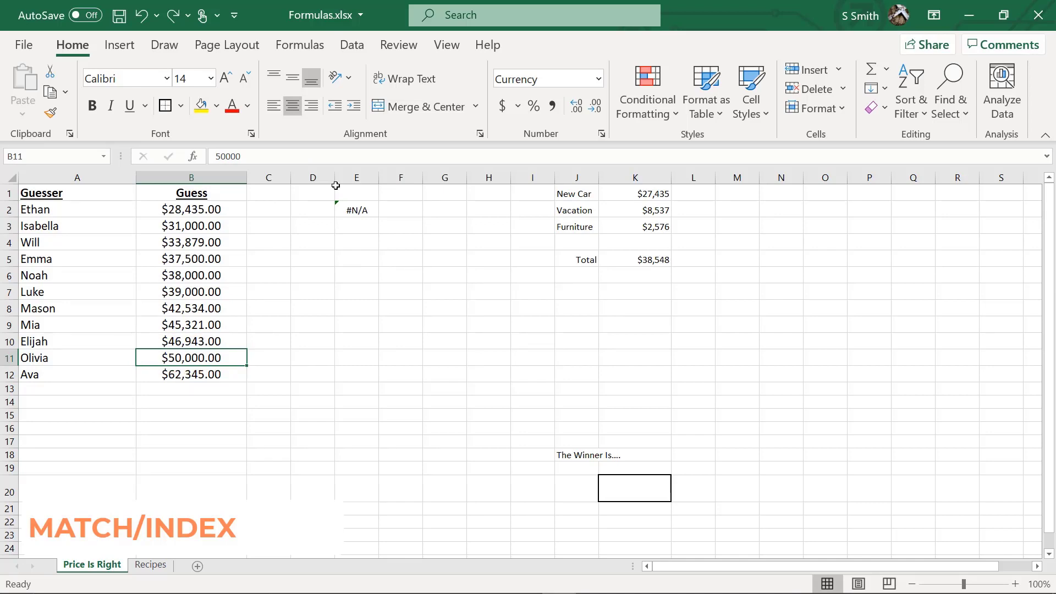
{"action": "left_click", "coordinate": [345, 210]}
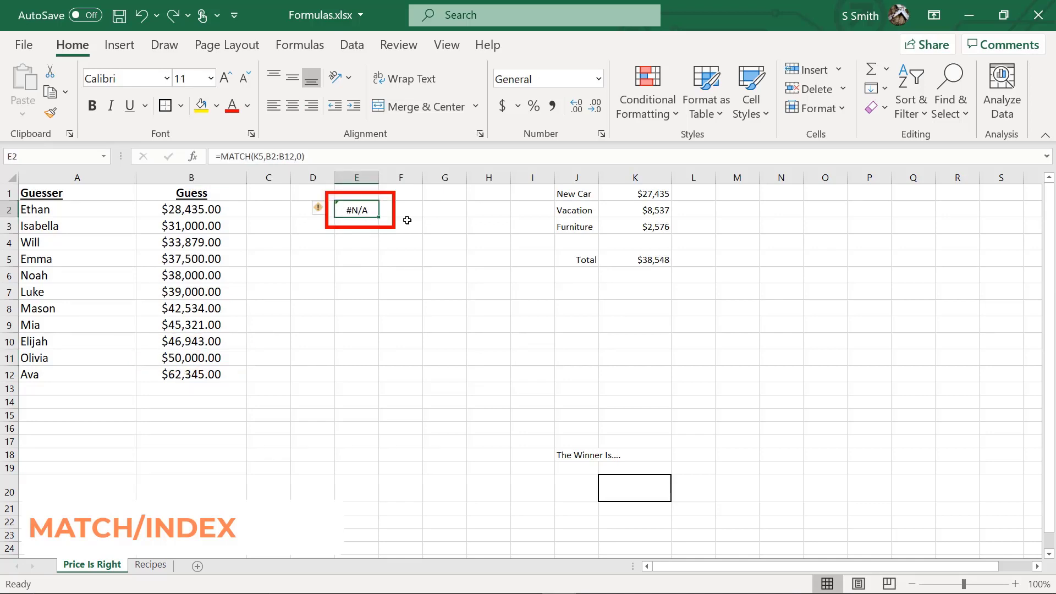
{"action": "left_click", "coordinate": [303, 157]}
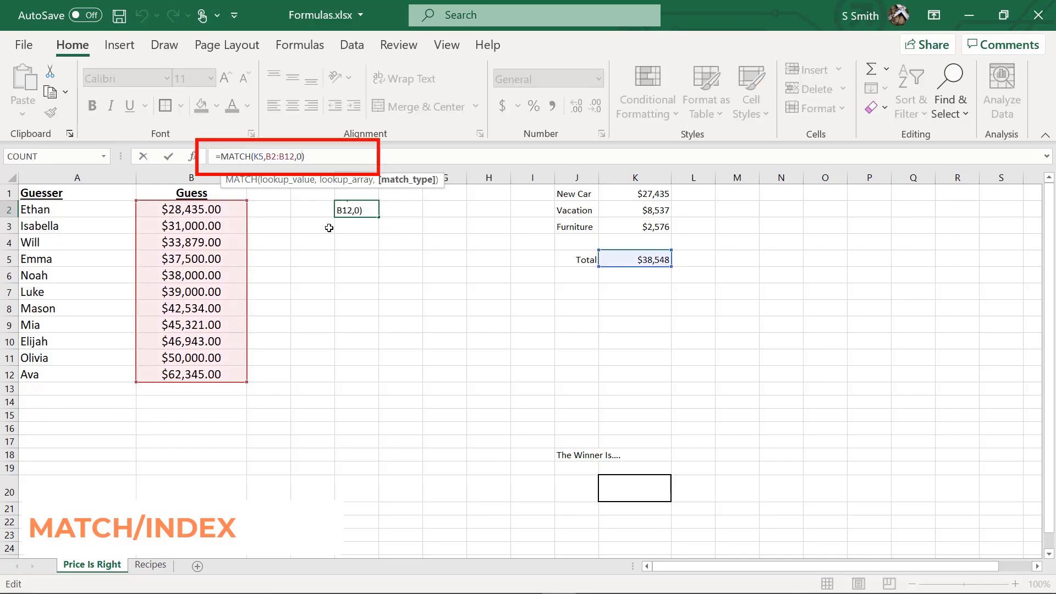
{"action": "key", "text": "BackSpace"}
{"action": "key", "text": "BackSpace"}
{"action": "type", "text": ","}
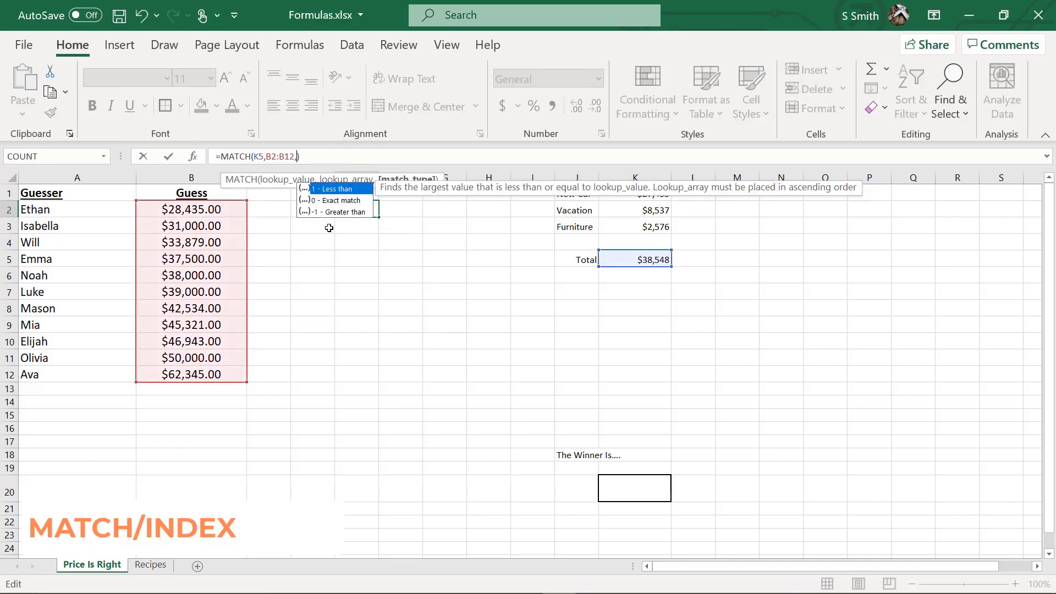
{"action": "double_click", "coordinate": [331, 192]}
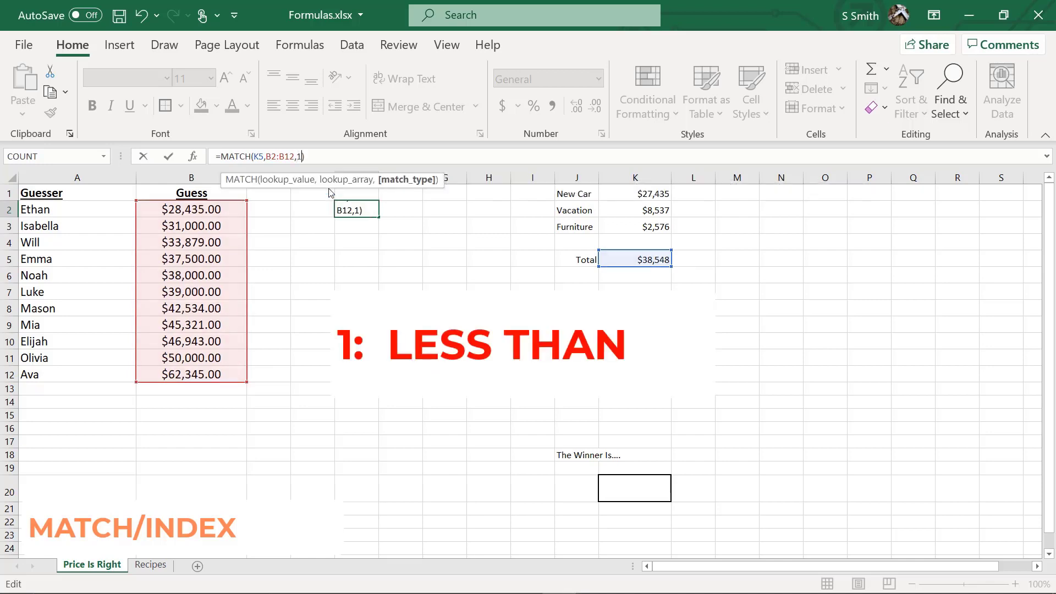
{"action": "key", "text": "Return"}
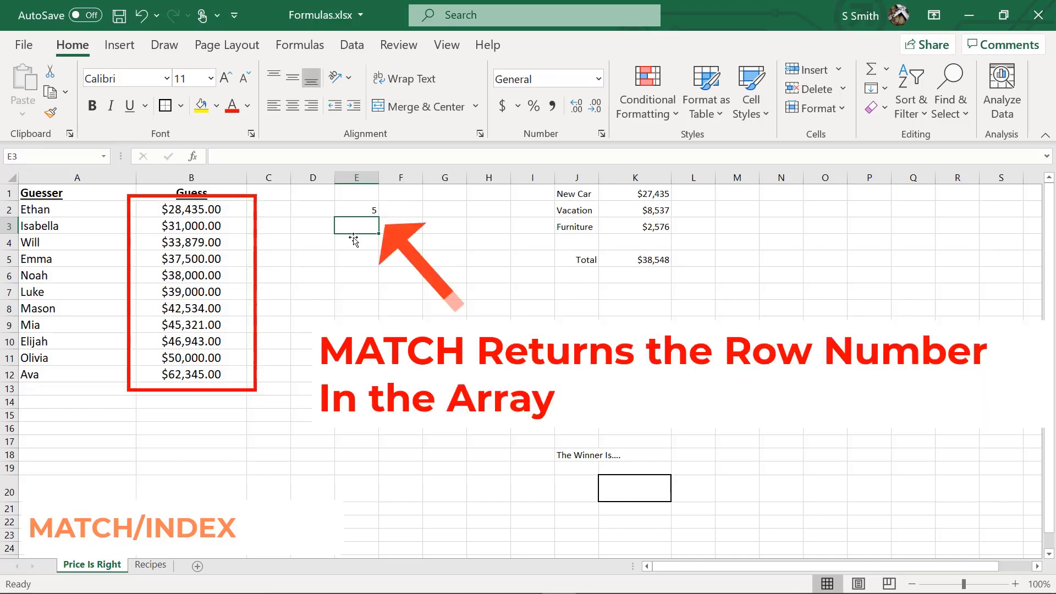
{"action": "left_click", "coordinate": [201, 209]}
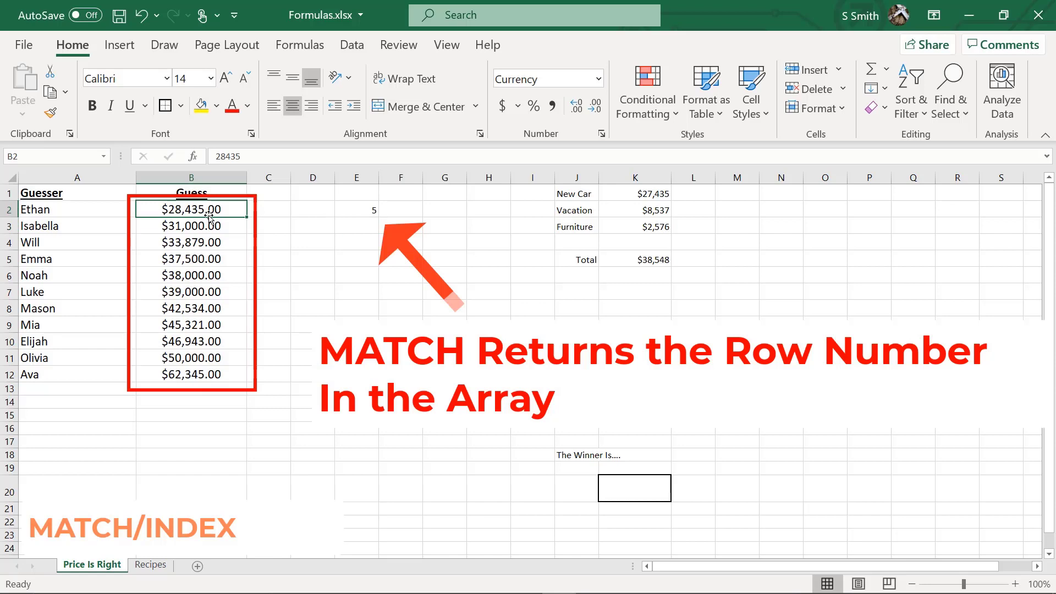
{"action": "key", "text": "Down"}
{"action": "key", "text": "Down"}
{"action": "key", "text": "Down"}
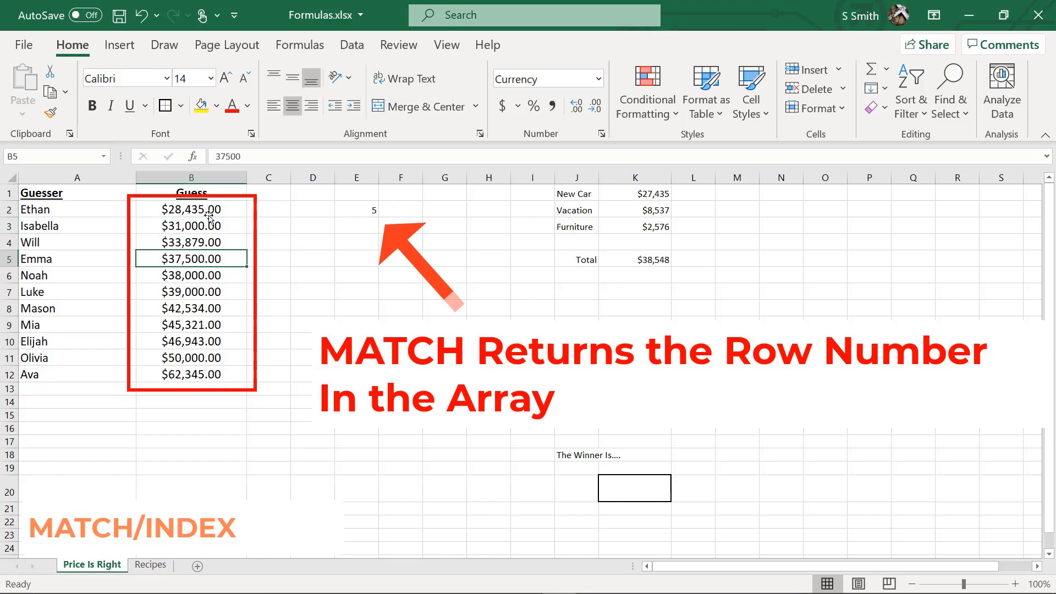
{"action": "key", "text": "Down"}
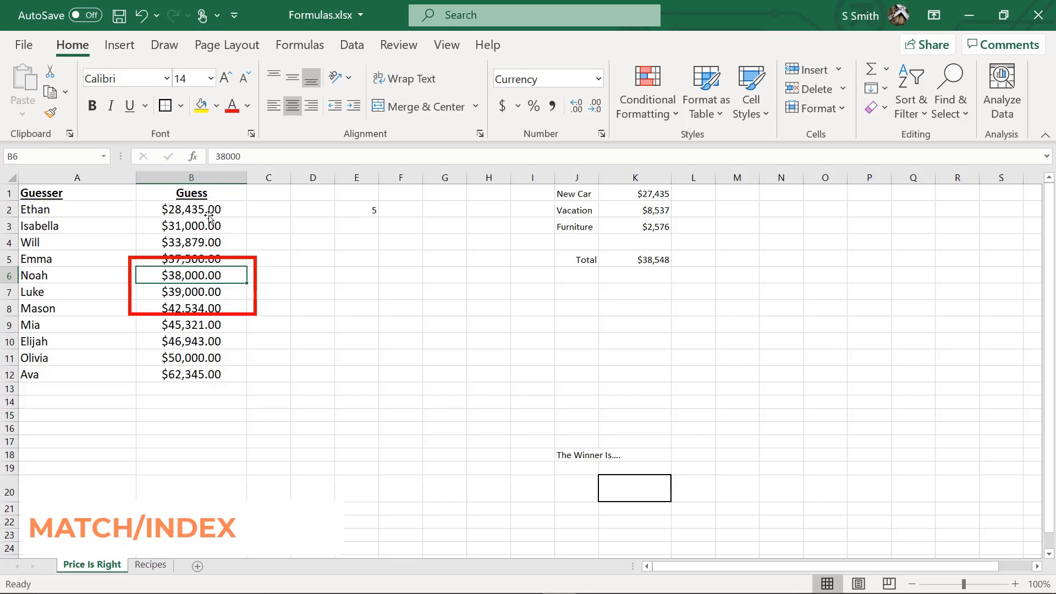
{"action": "key", "text": "Down"}
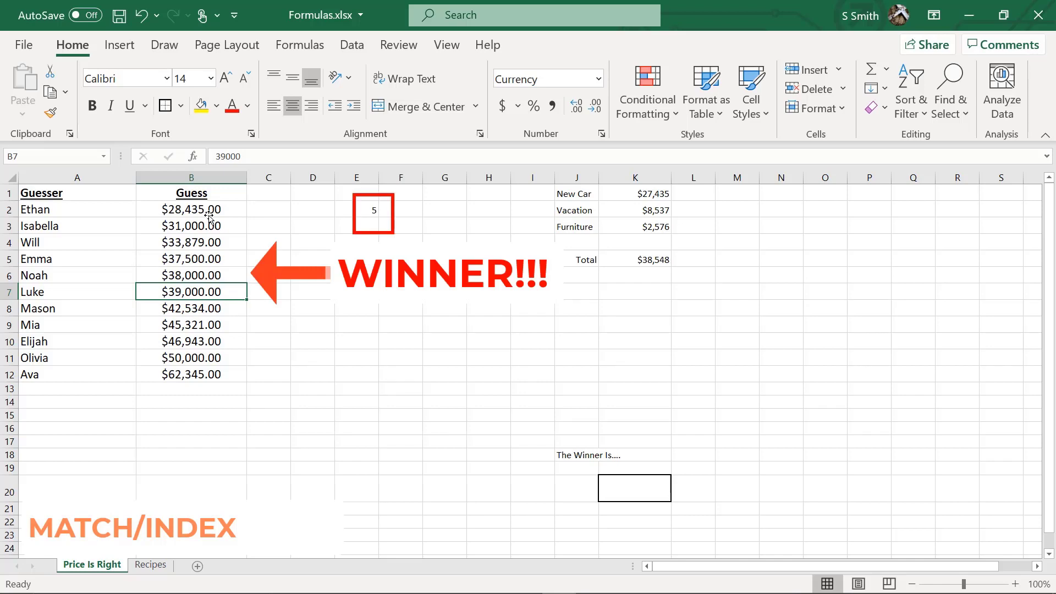
{"action": "key", "text": "Up"}
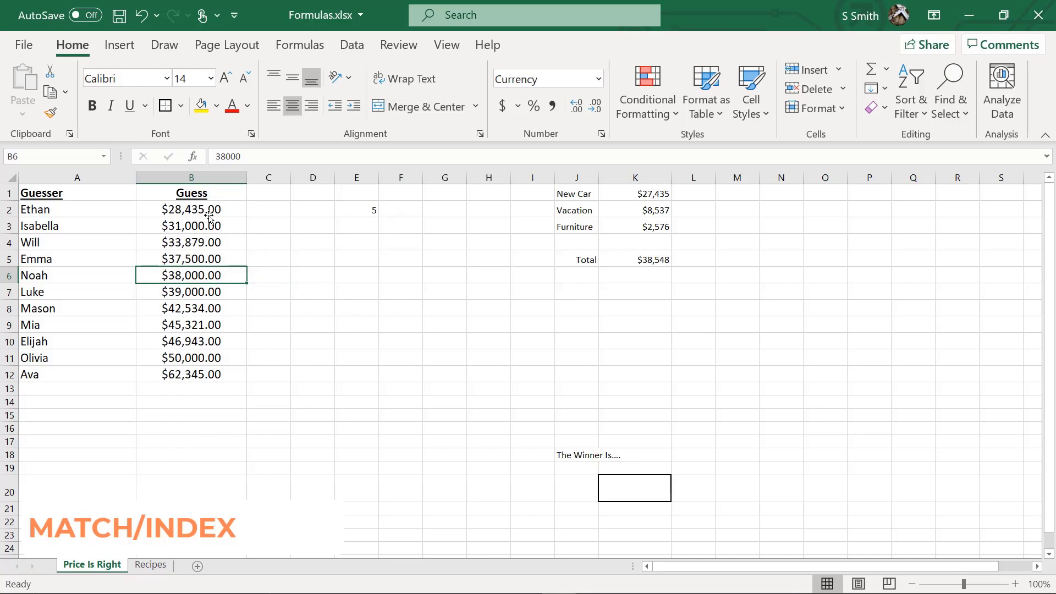
{"action": "left_click", "coordinate": [350, 210]}
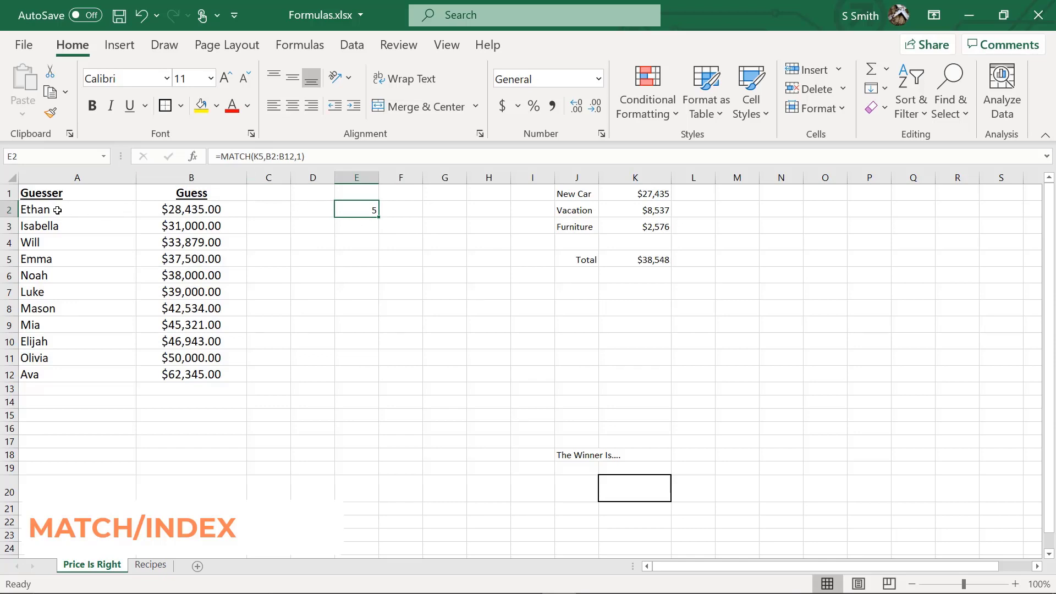
Step: Sort guessers in A2:B12 by guess from largest to smallest, then check E2's MATCH result
{"action": "left_click_drag", "start_coordinate": [58, 210], "coordinate": [187, 379]}
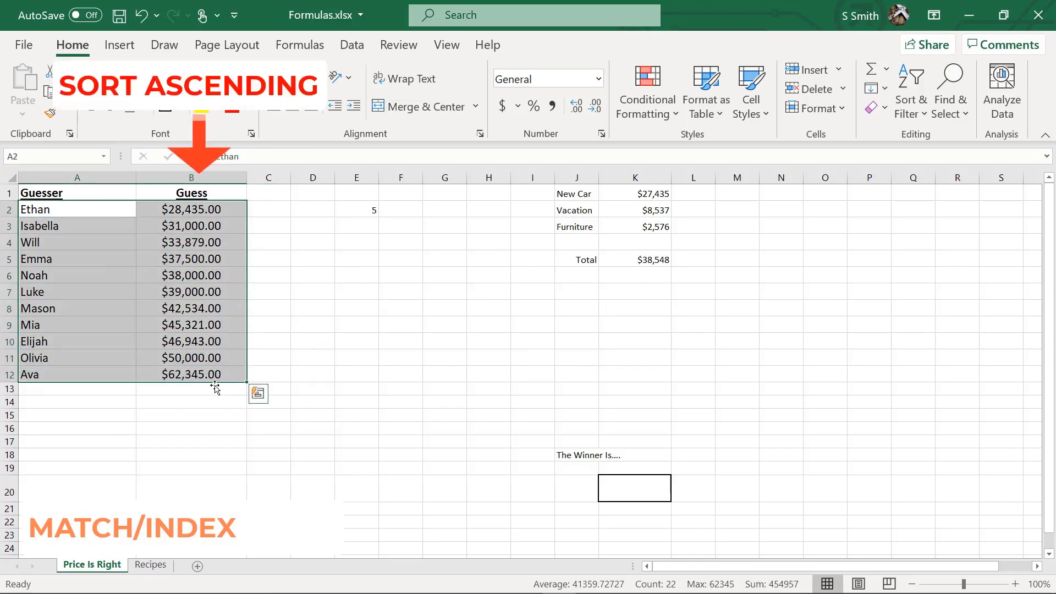
{"action": "left_click", "coordinate": [352, 44]}
{"action": "left_click", "coordinate": [483, 88]}
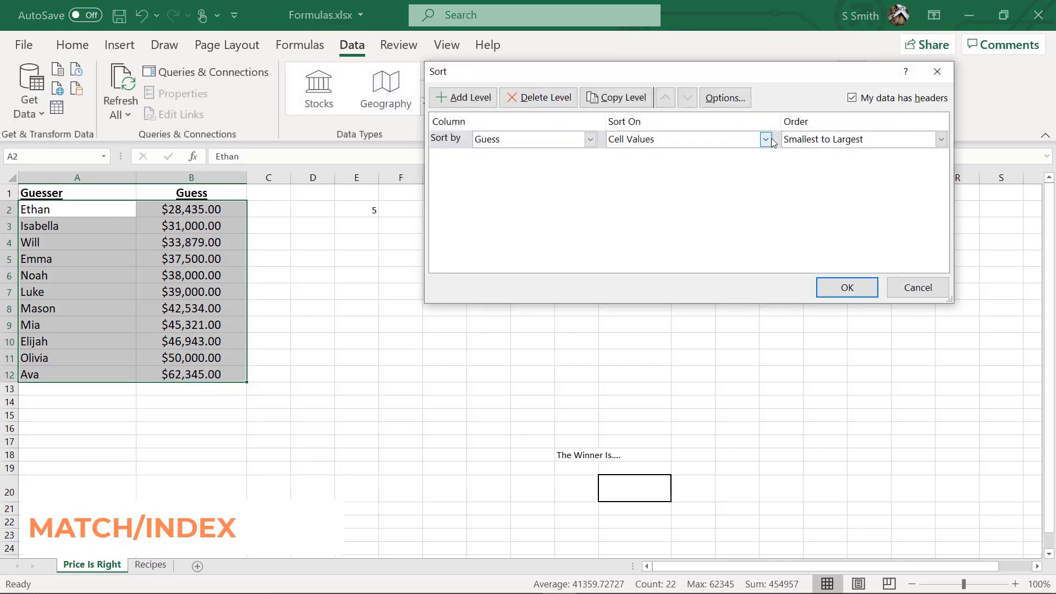
{"action": "left_click", "coordinate": [837, 143]}
{"action": "left_click", "coordinate": [830, 162]}
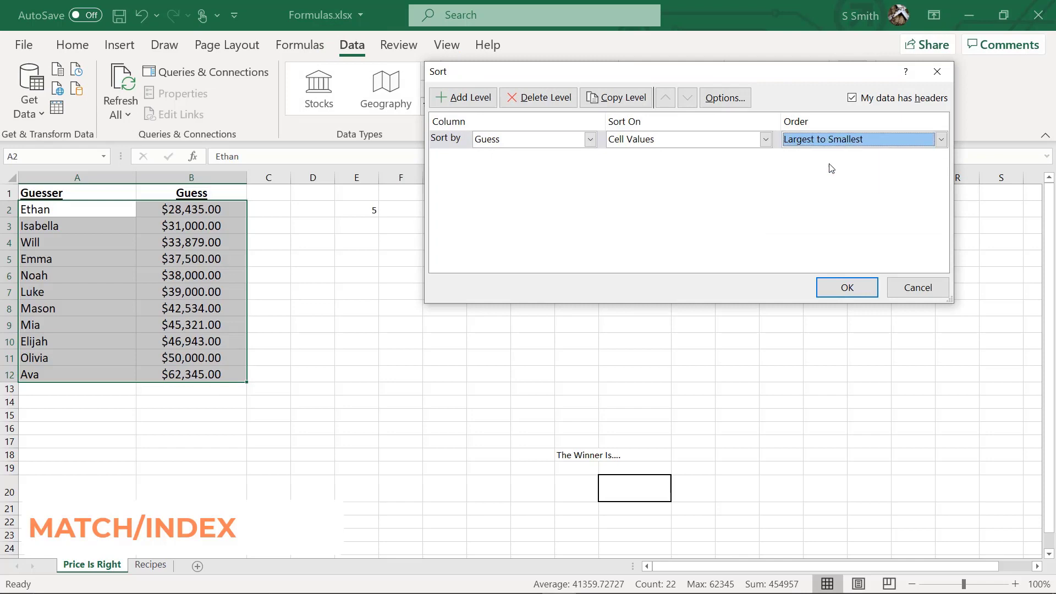
{"action": "left_click", "coordinate": [843, 290]}
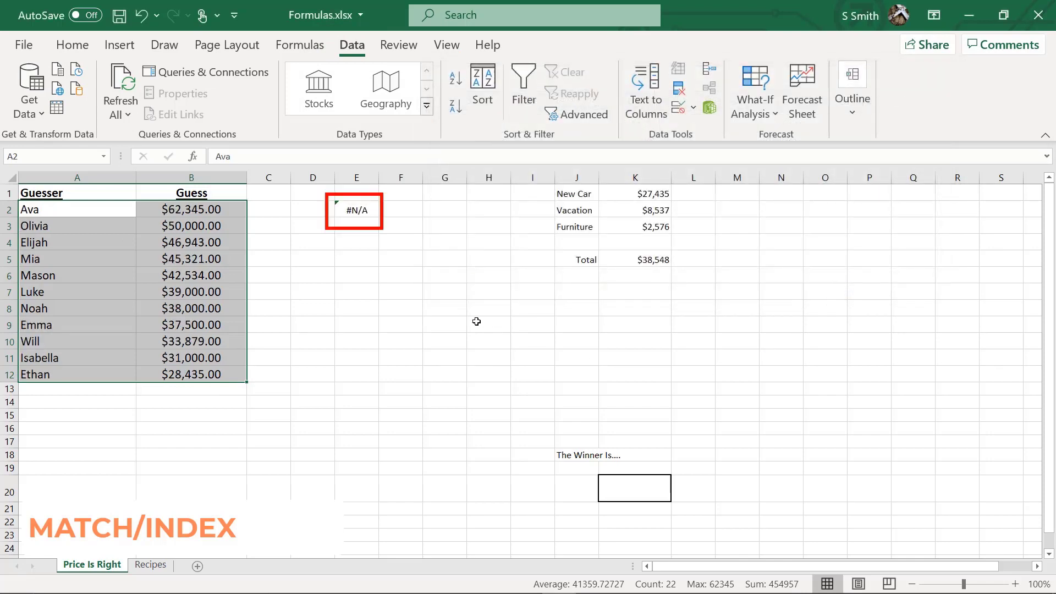
{"action": "left_click", "coordinate": [360, 211]}
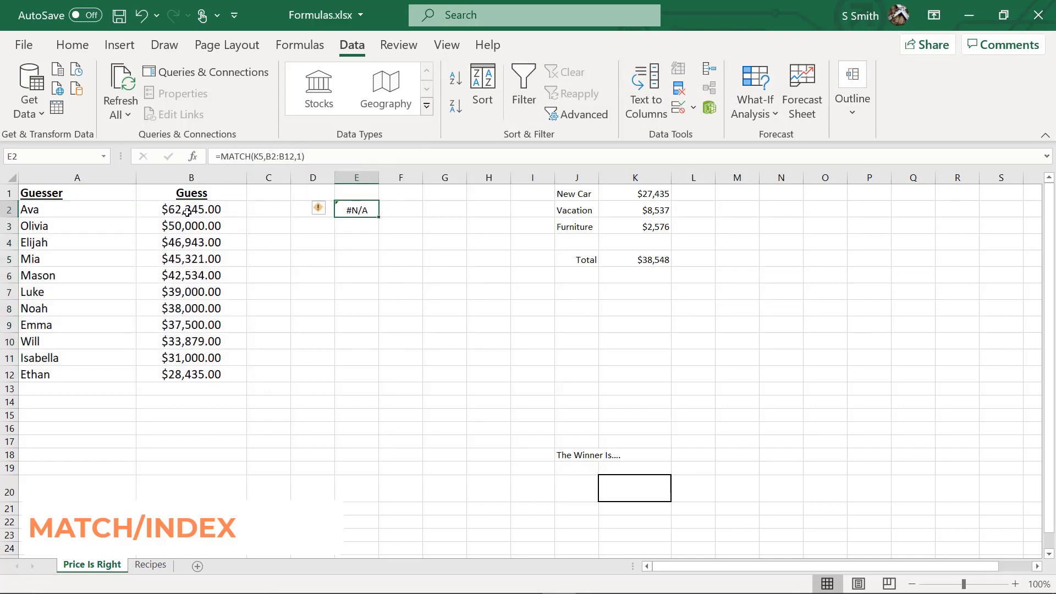
{"action": "left_click", "coordinate": [180, 180]}
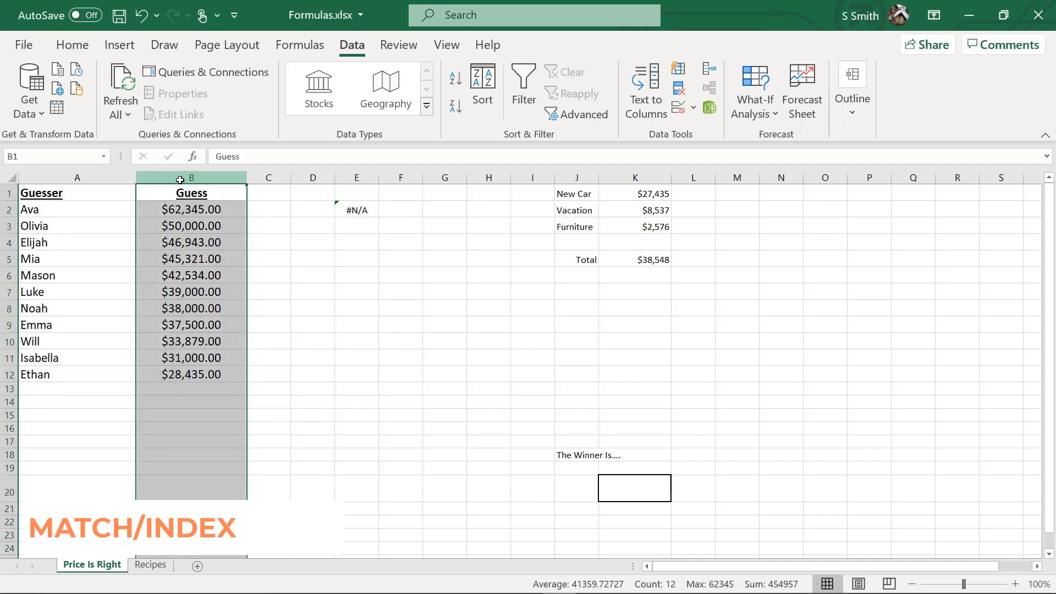
Step: Change E2's MATCH match type from 1 to -1 (greater than) and recheck it against the guesses
{"action": "left_click", "coordinate": [352, 209]}
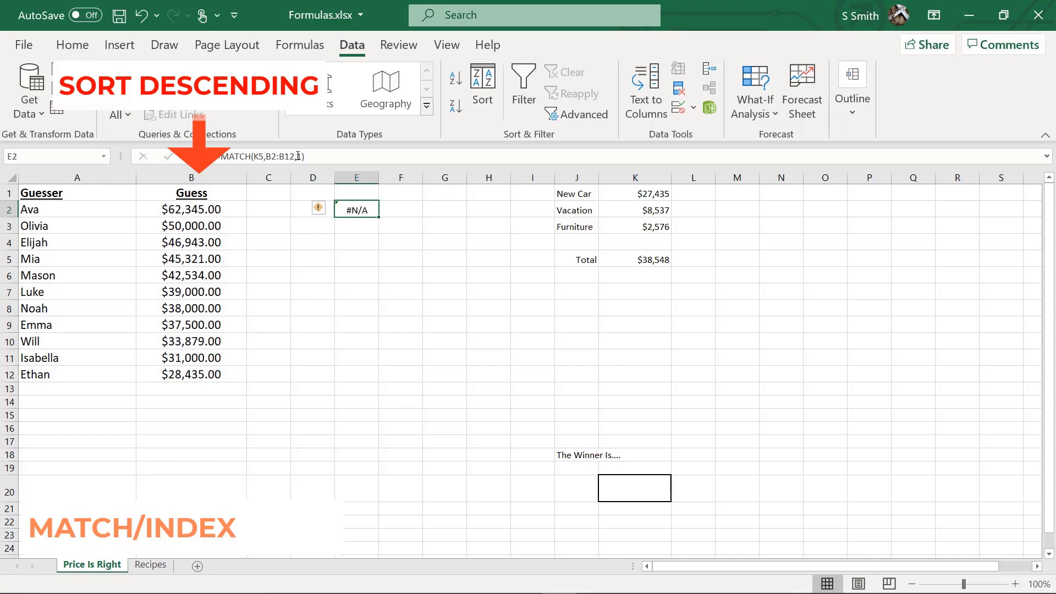
{"action": "left_click", "coordinate": [299, 157]}
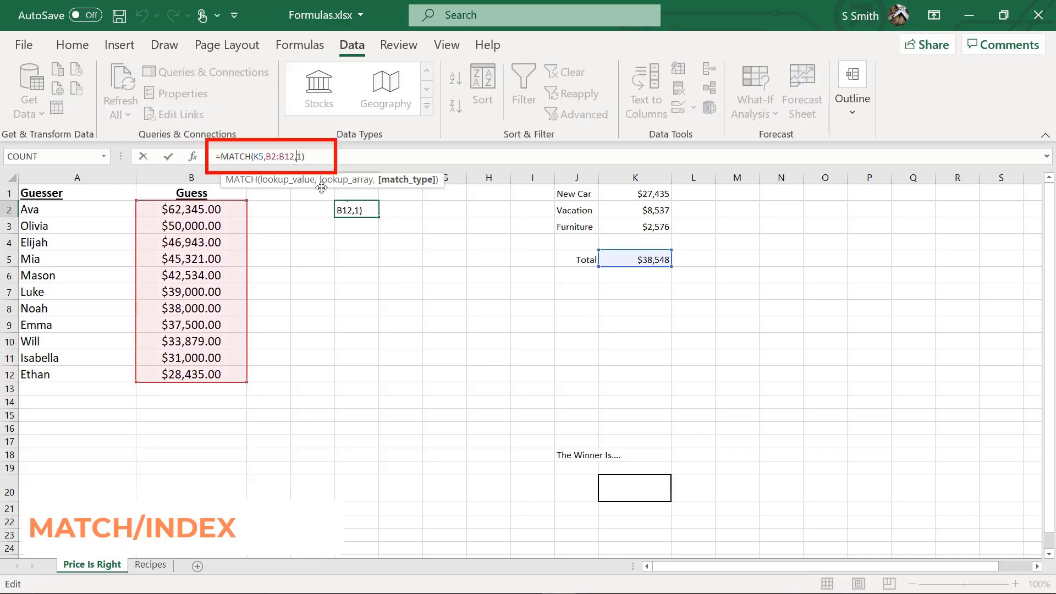
{"action": "key", "text": "BackSpace"}
{"action": "key", "text": "BackSpace"}
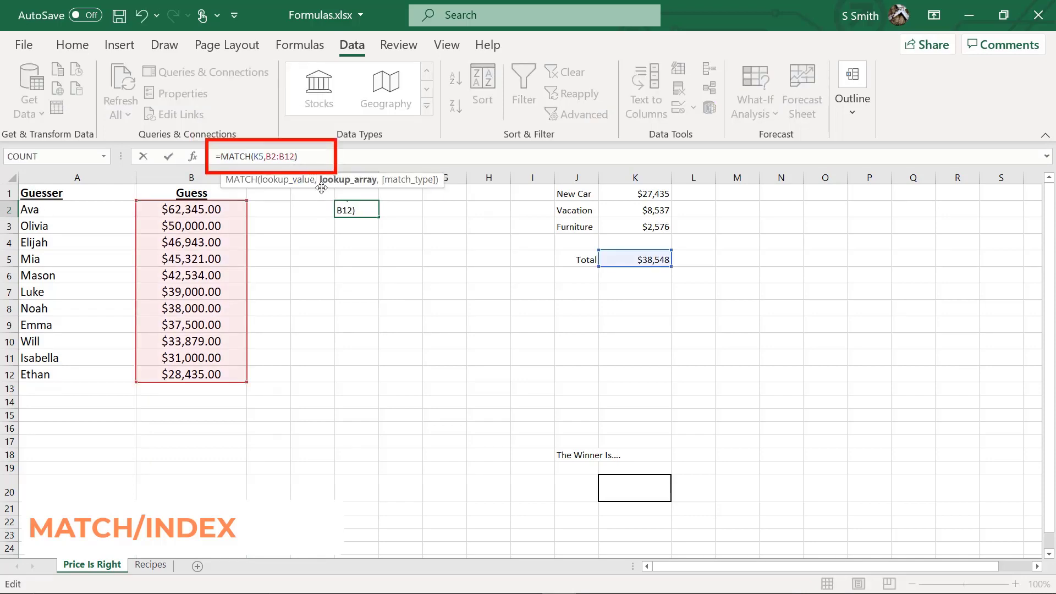
{"action": "type", "text": ","}
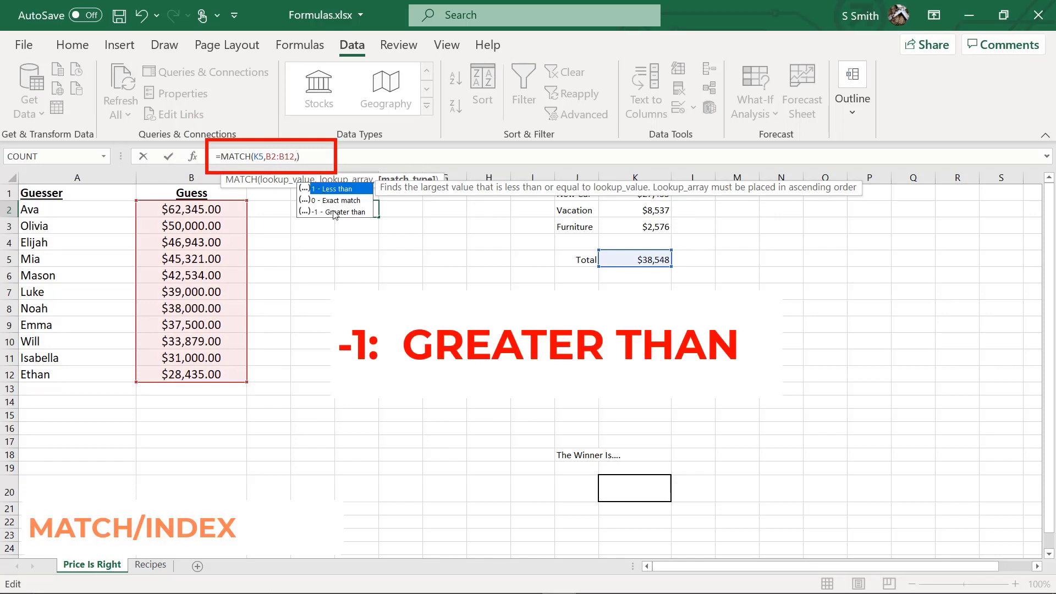
{"action": "double_click", "coordinate": [333, 211]}
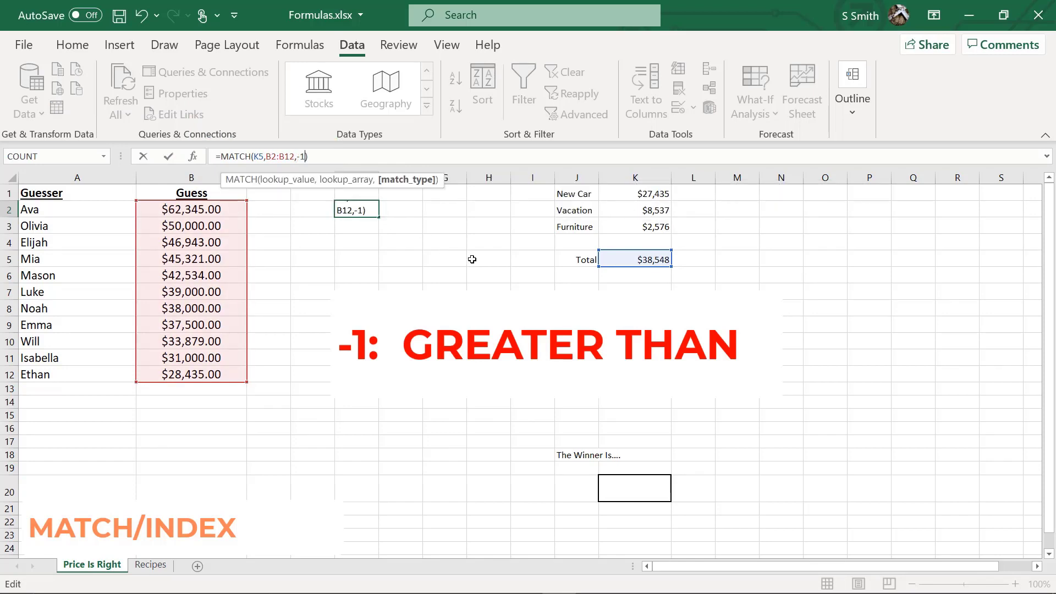
{"action": "key", "text": "Return"}
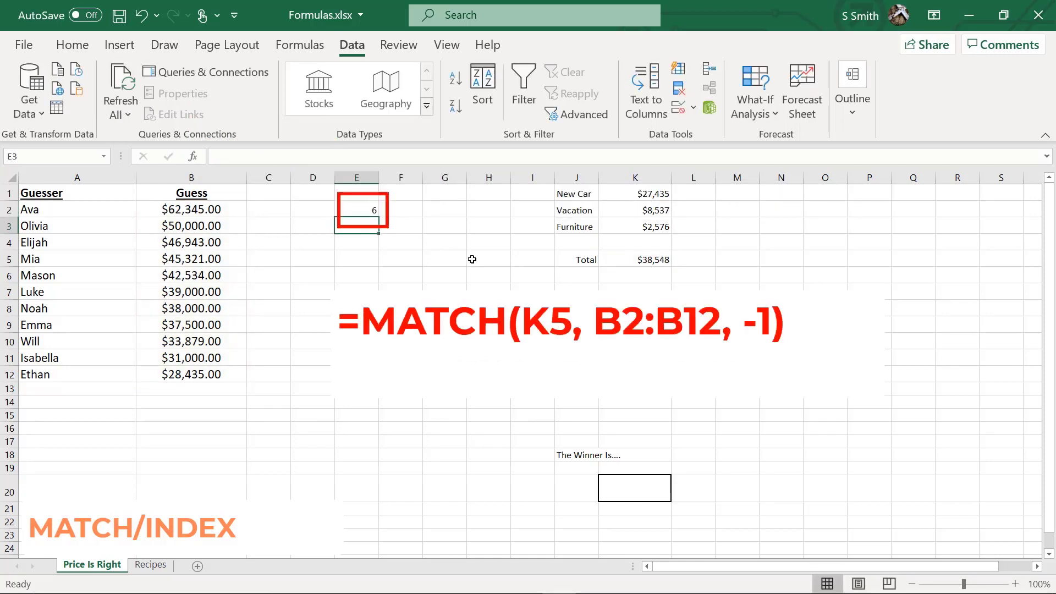
{"action": "left_click", "coordinate": [203, 209]}
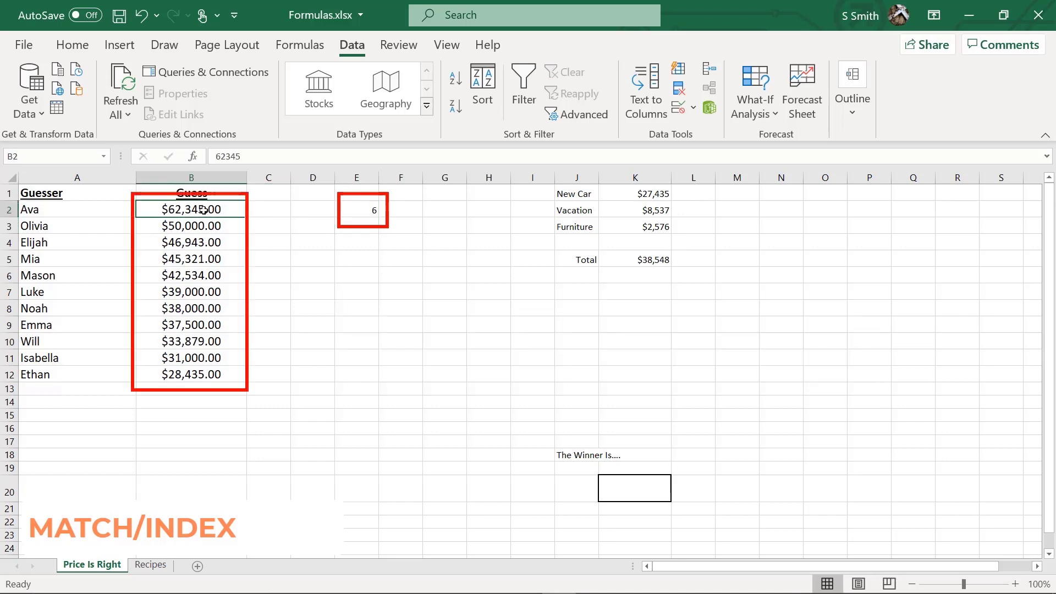
{"action": "key", "text": "Down"}
{"action": "key", "text": "Down"}
{"action": "key", "text": "Down"}
{"action": "key", "text": "Down"}
{"action": "key", "text": "Down"}
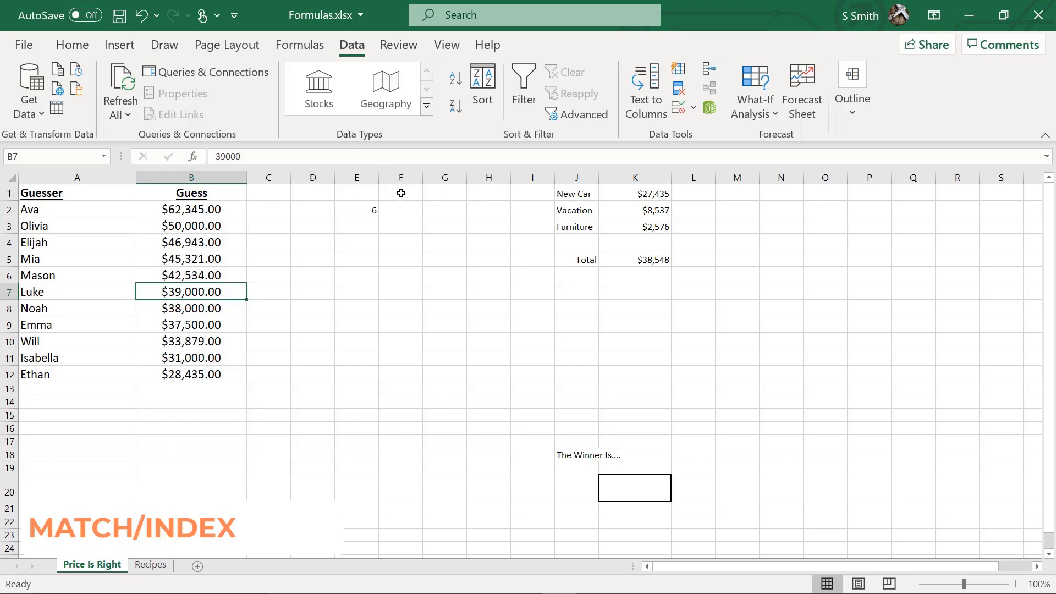
{"action": "left_click", "coordinate": [354, 209]}
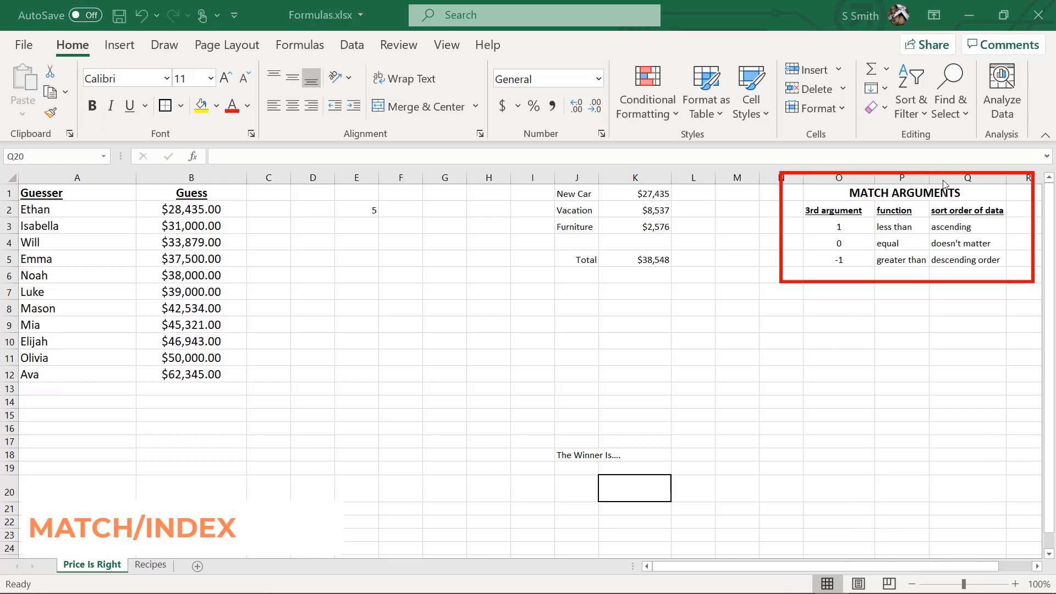
Step: Review the MATCH ARGUMENTS table: 1 less than/ascending, 0 exact, -1 greater than/descending
{"action": "left_click", "coordinate": [822, 188]}
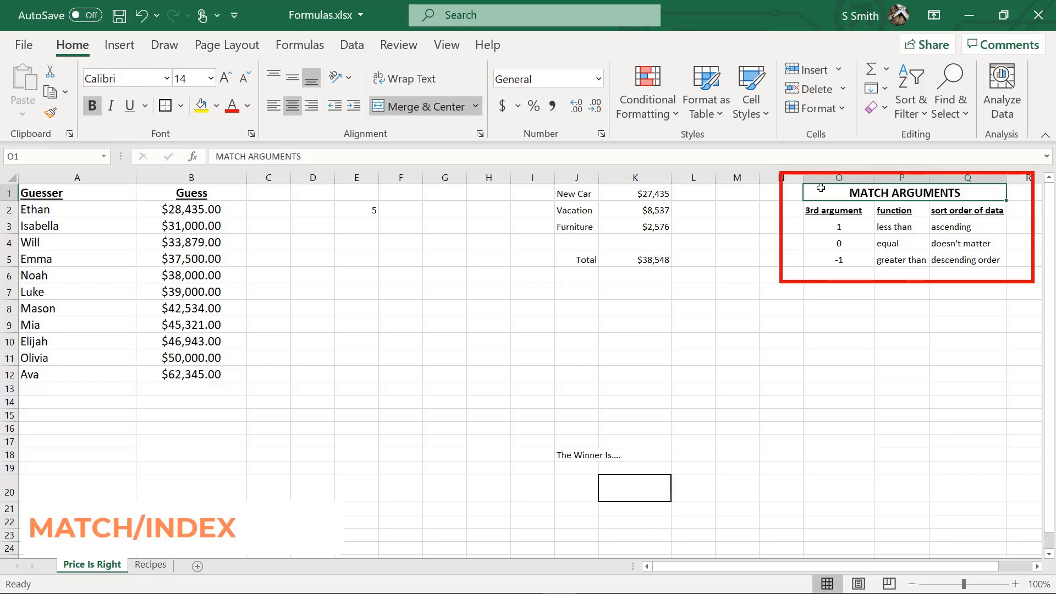
{"action": "left_click", "coordinate": [817, 228]}
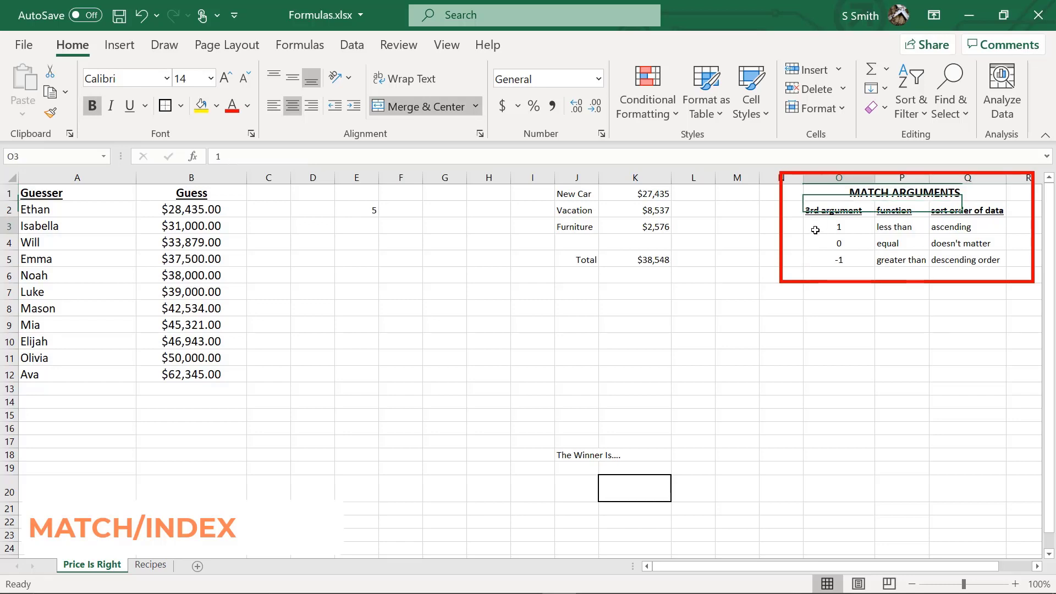
{"action": "left_click", "coordinate": [911, 226]}
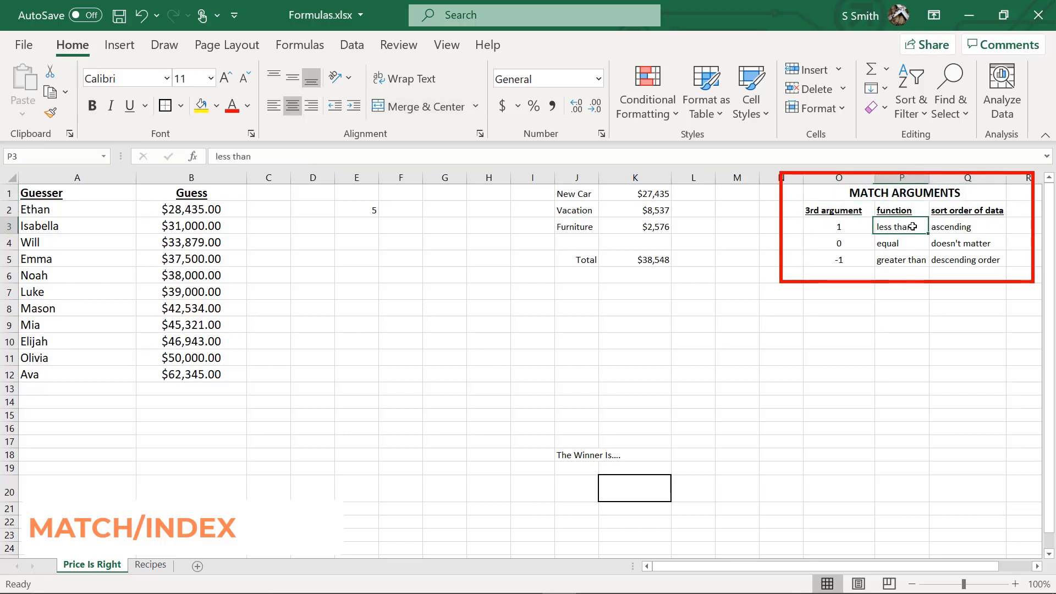
{"action": "left_click", "coordinate": [989, 226]}
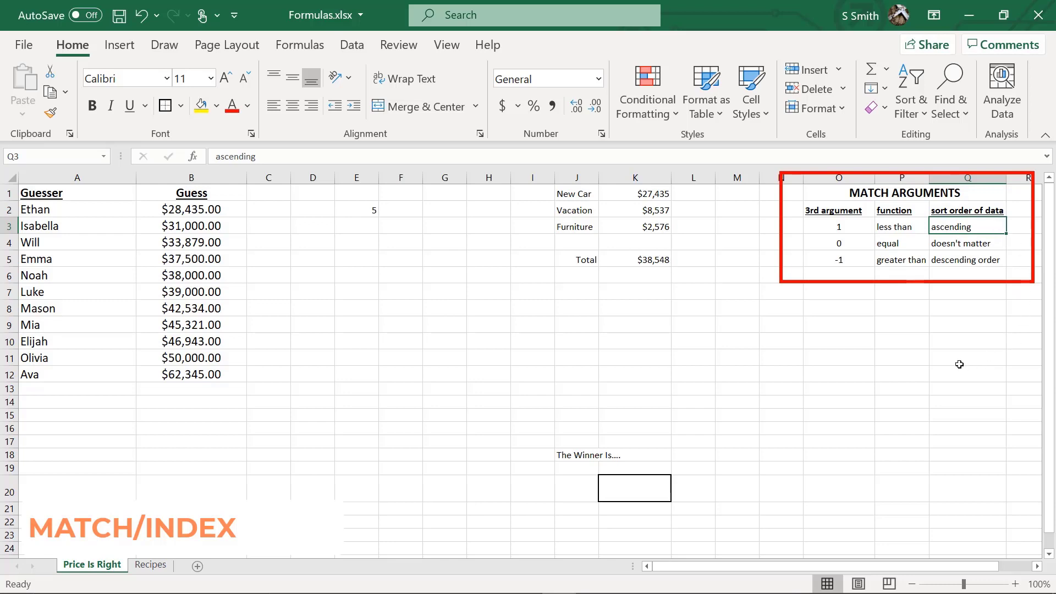
{"action": "left_click", "coordinate": [839, 244]}
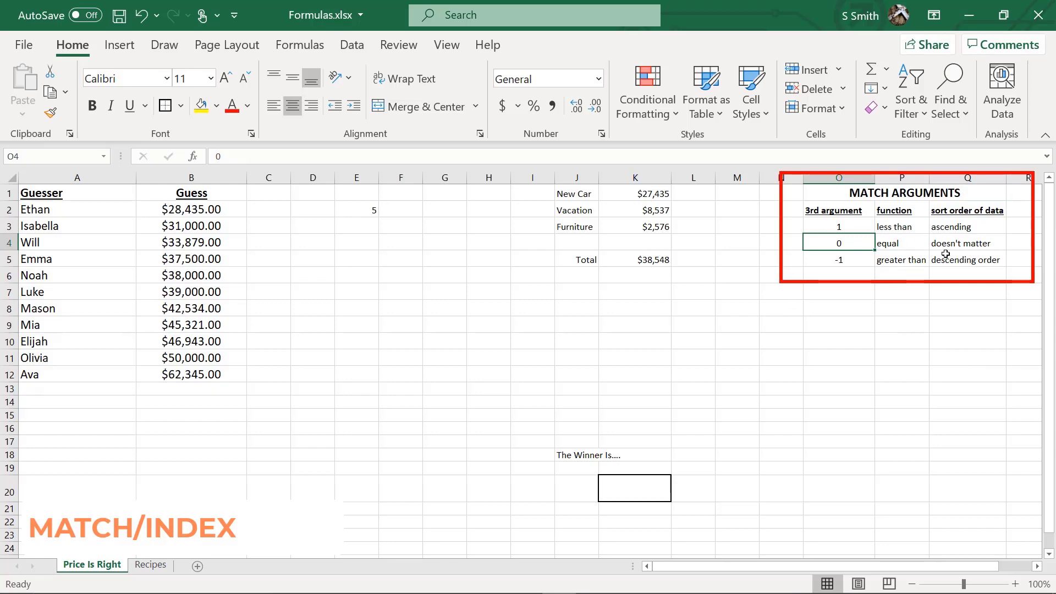
{"action": "left_click", "coordinate": [853, 259]}
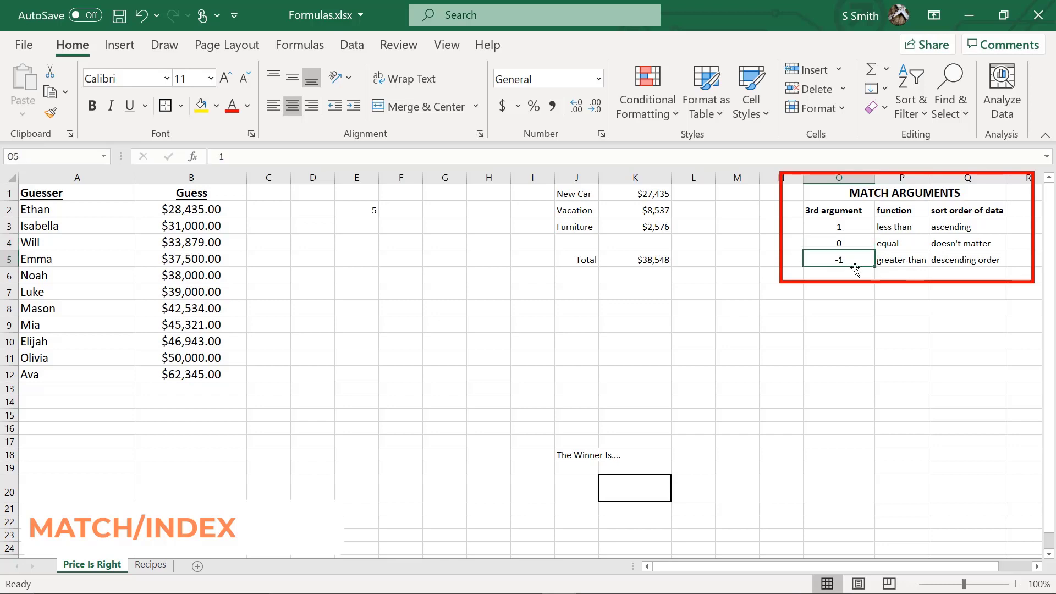
{"action": "left_click", "coordinate": [903, 257]}
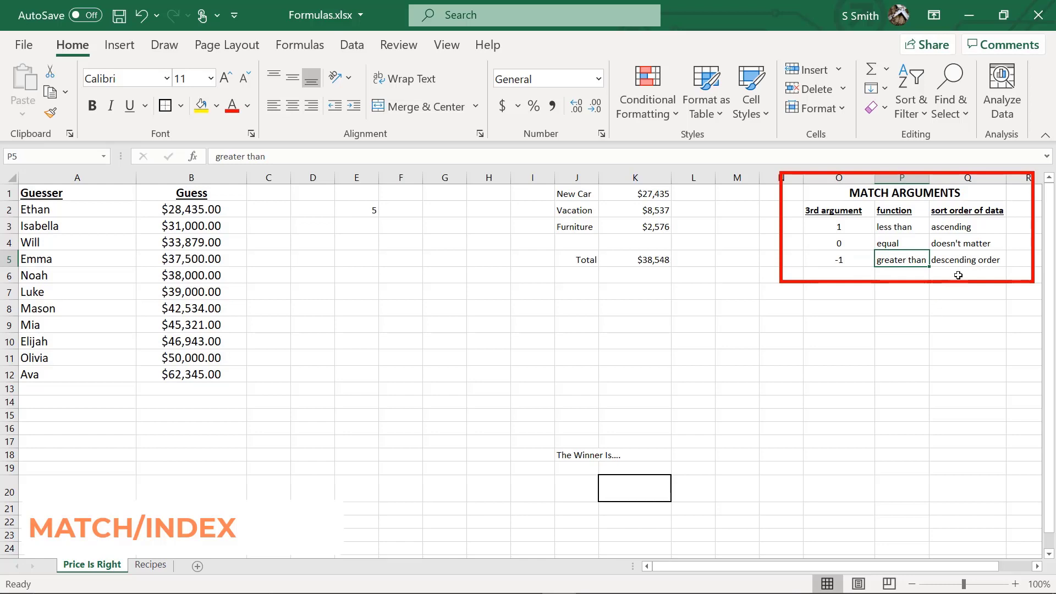
{"action": "left_click", "coordinate": [960, 261]}
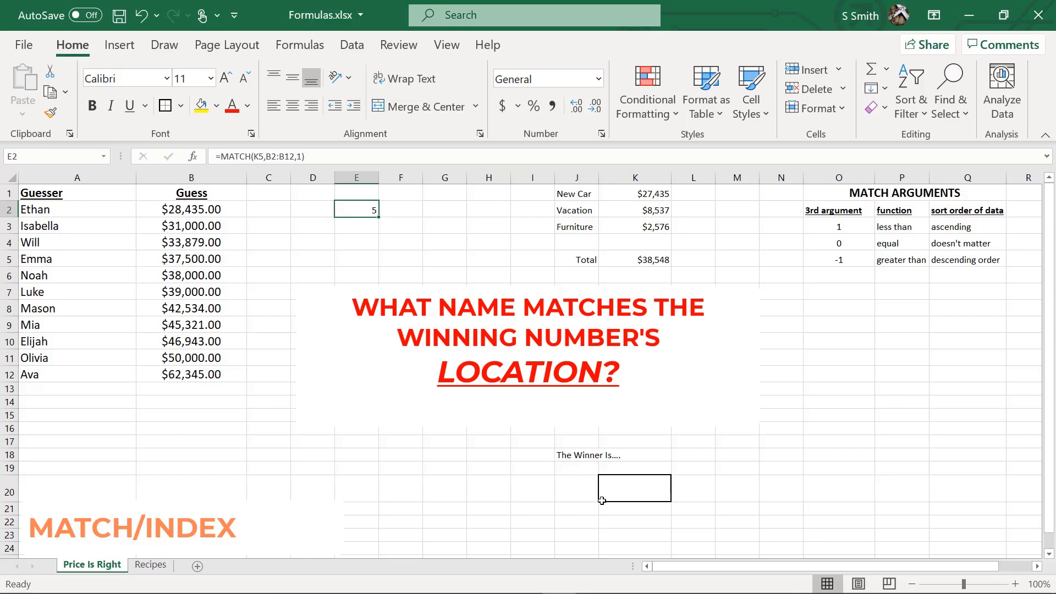
Step: Enter =INDEX(A2:A12,E2) in K20 so the winner cell shows Noah
{"action": "left_click", "coordinate": [614, 485]}
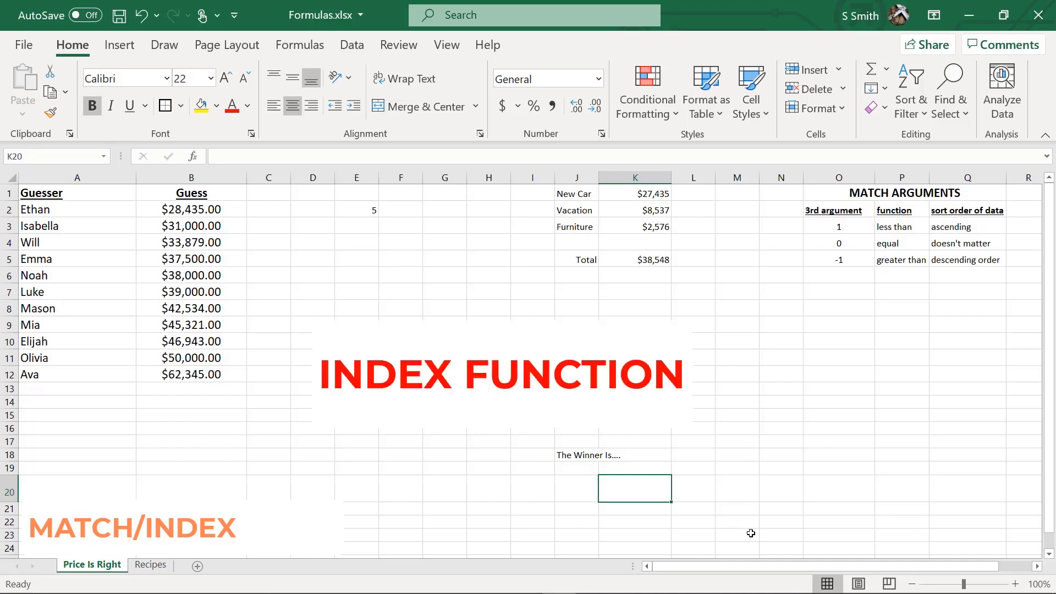
{"action": "type", "text": "="}
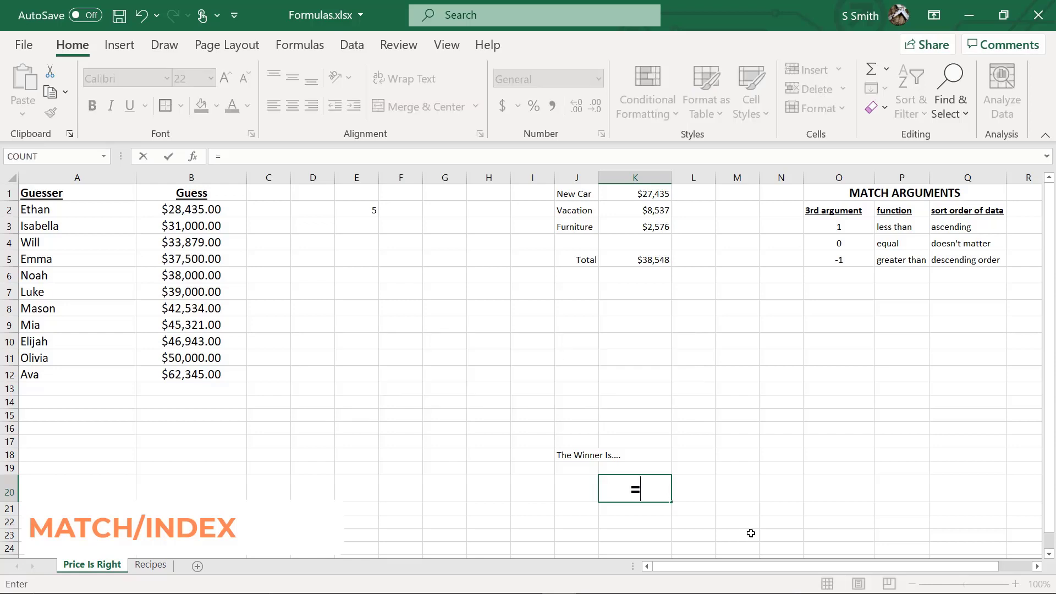
{"action": "type", "text": "index("}
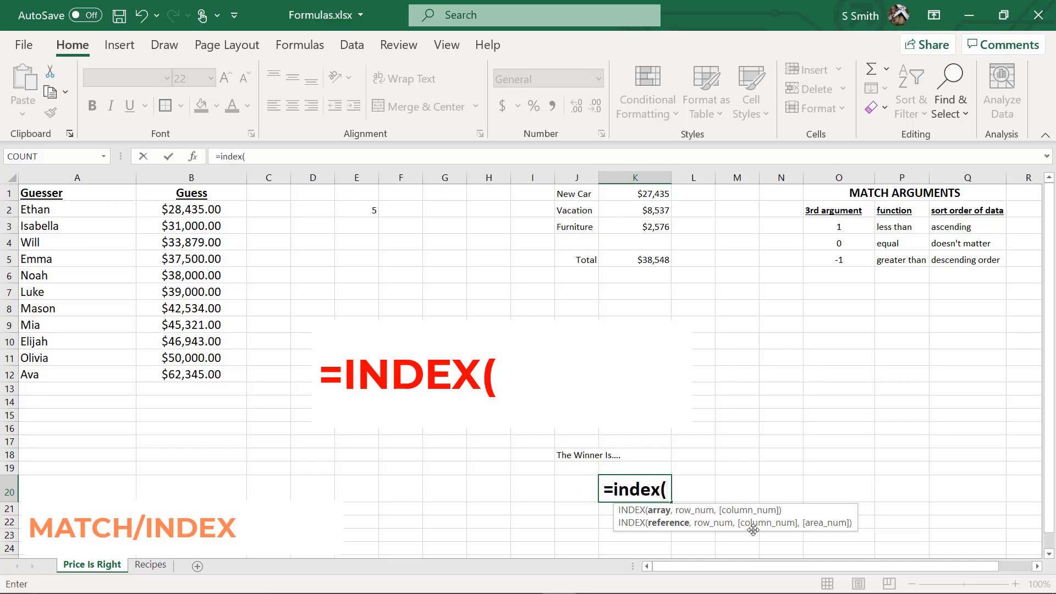
{"action": "left_click_drag", "start_coordinate": [83, 208], "coordinate": [45, 377]}
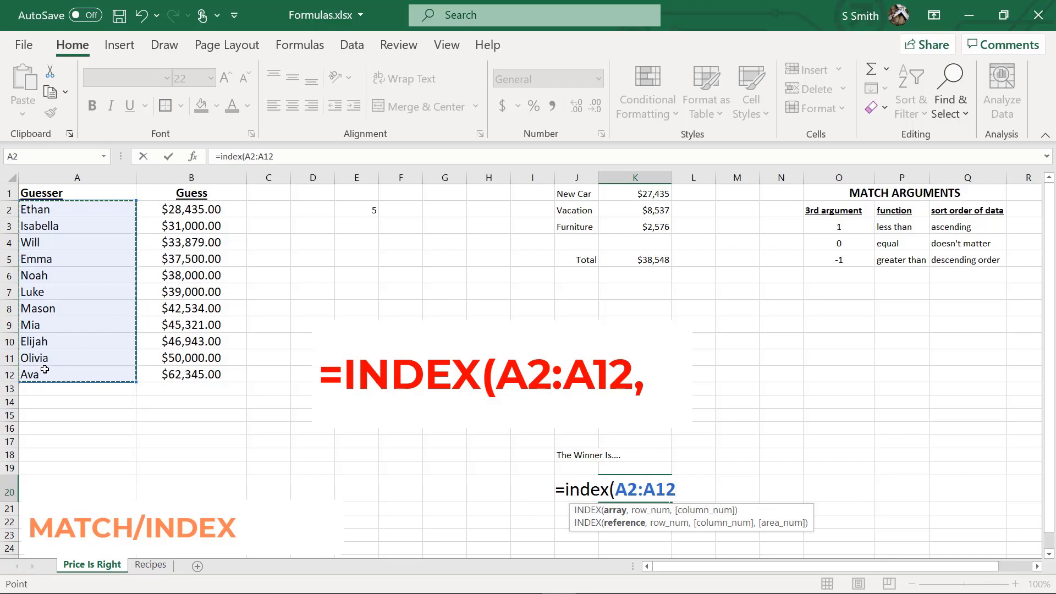
{"action": "type", "text": ","}
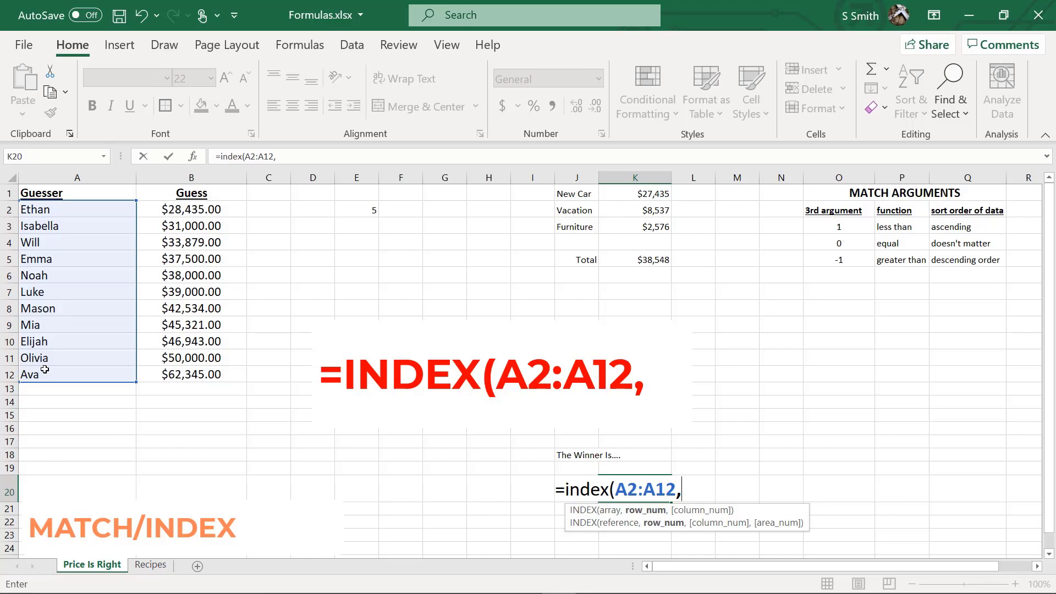
{"action": "left_click", "coordinate": [351, 214]}
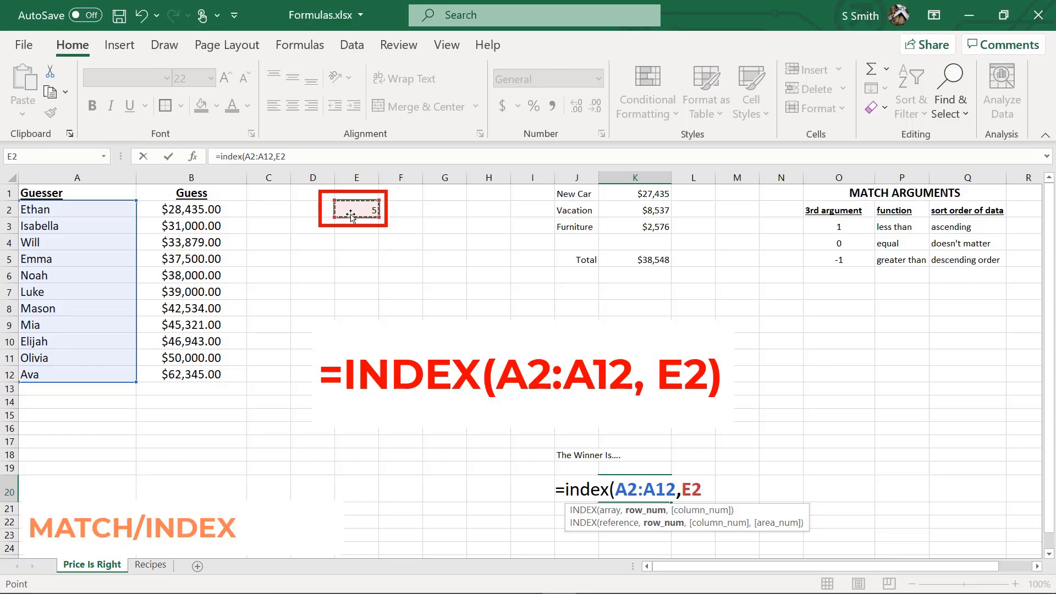
{"action": "key", "text": "Return"}
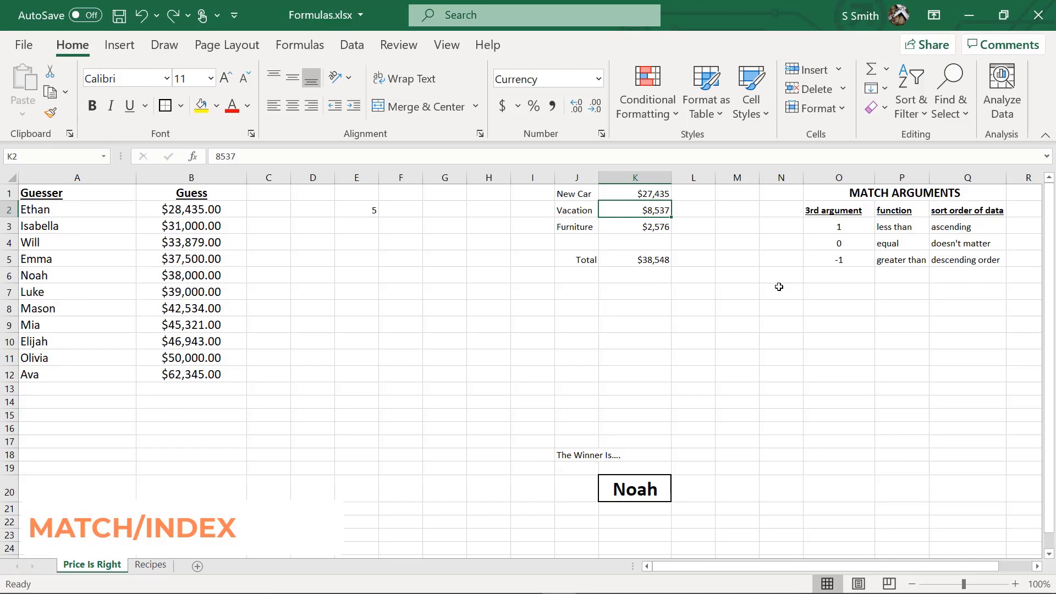
Step: Set the Vacation price to $12,000 and confirm E2 now returns 6
{"action": "type", "text": "12000"}
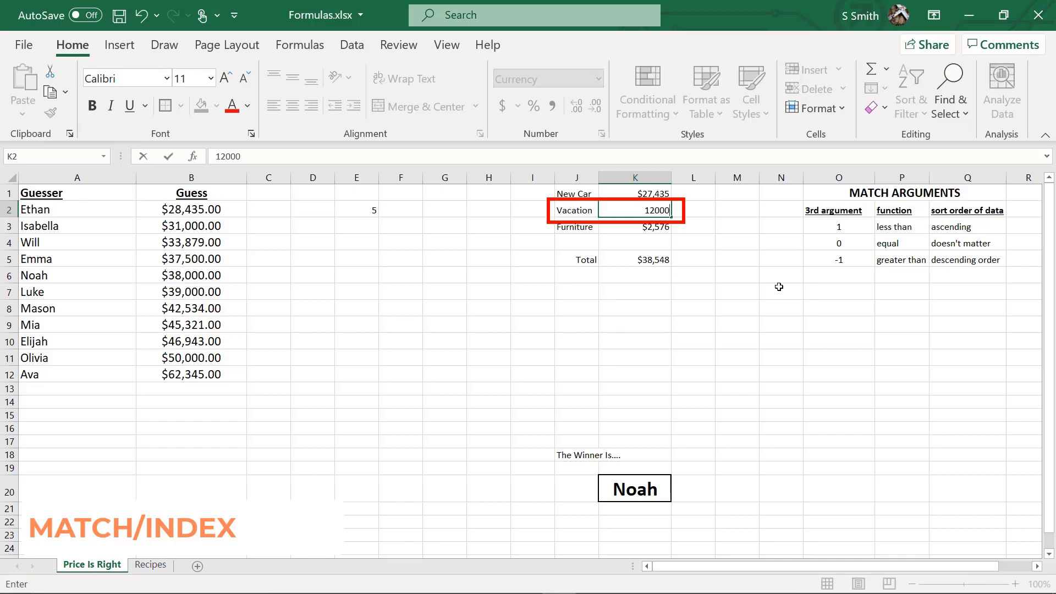
{"action": "key", "text": "Return"}
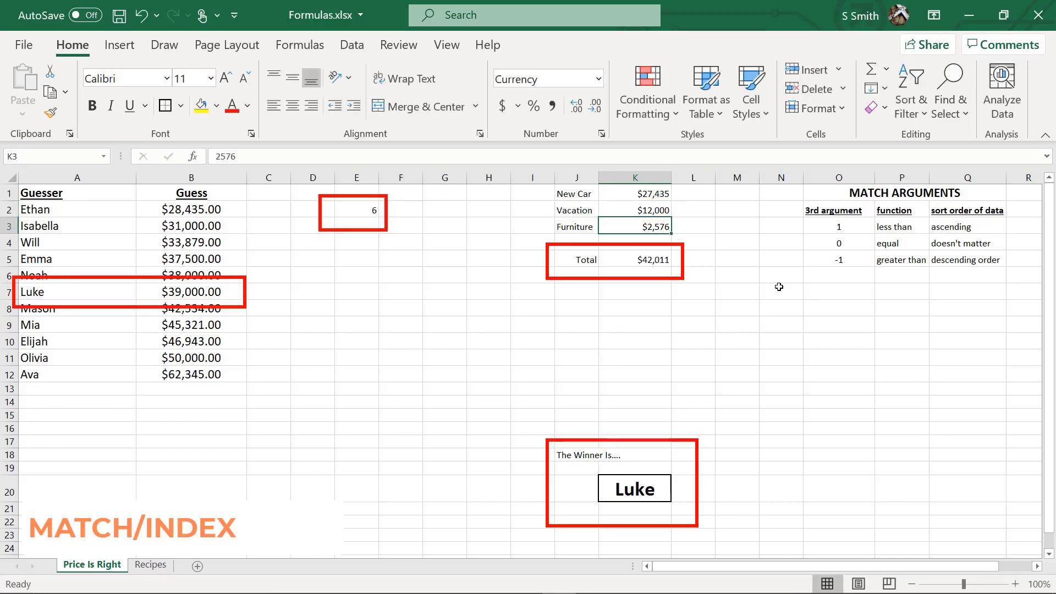
{"action": "left_click", "coordinate": [344, 212]}
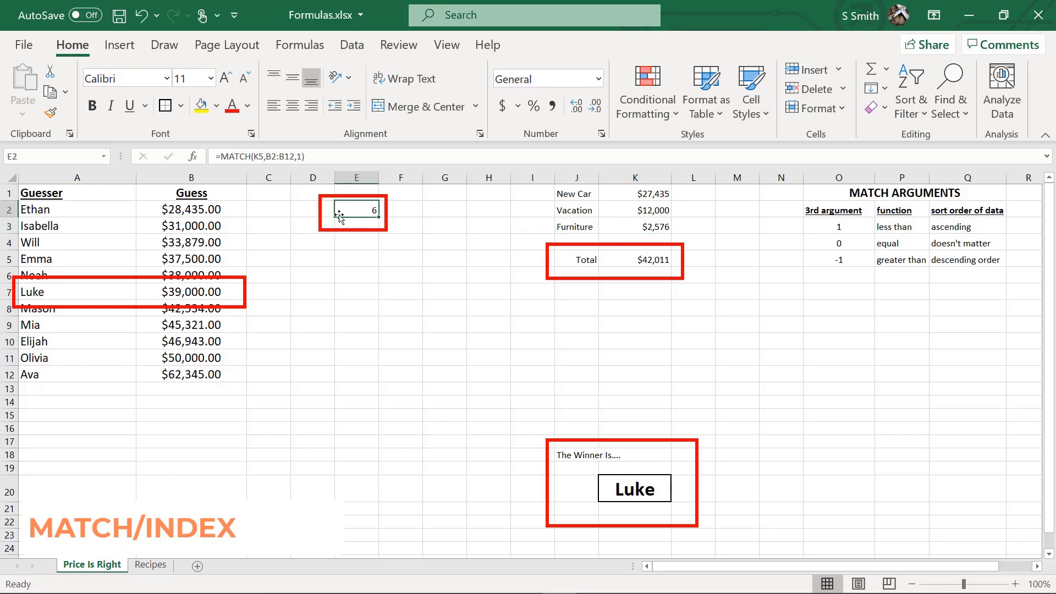
Step: Compare Luke's $39,000 guess and the next $42,534 guess with the $42,011 total in K5
{"action": "left_click", "coordinate": [198, 294]}
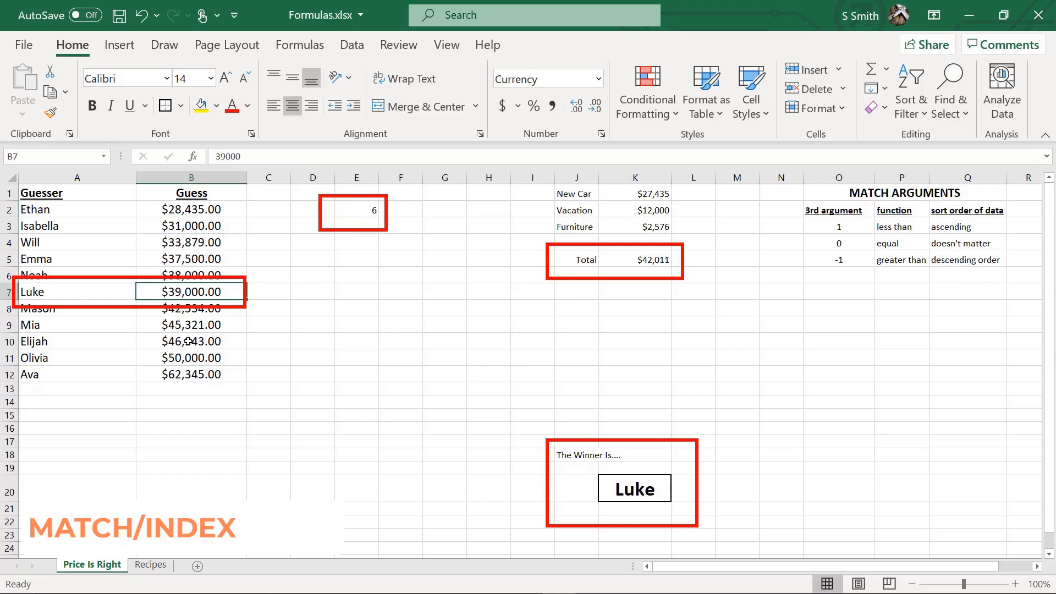
{"action": "left_click", "coordinate": [61, 291]}
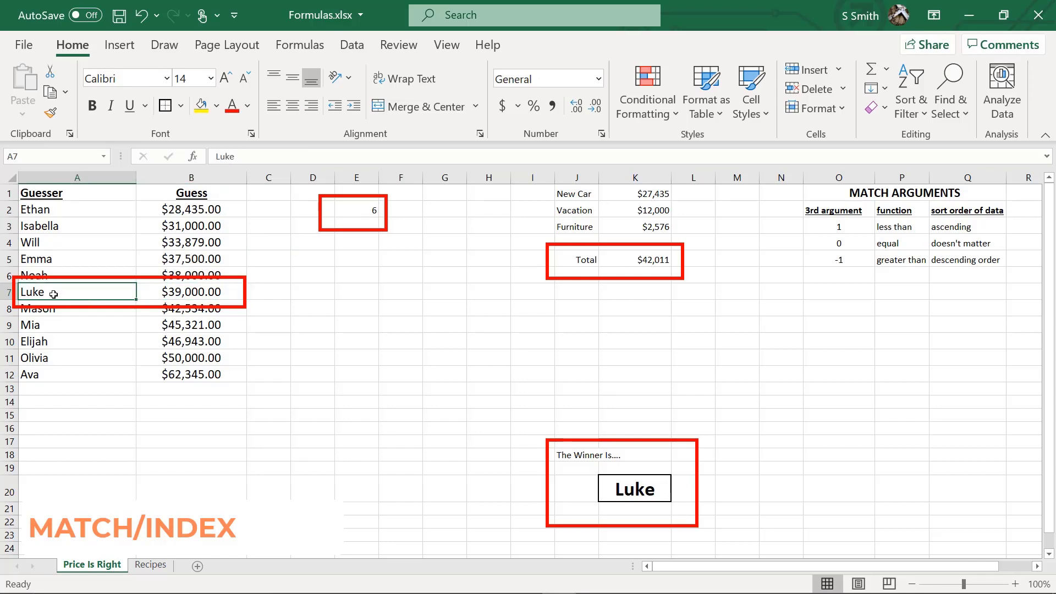
{"action": "left_click", "coordinate": [218, 292]}
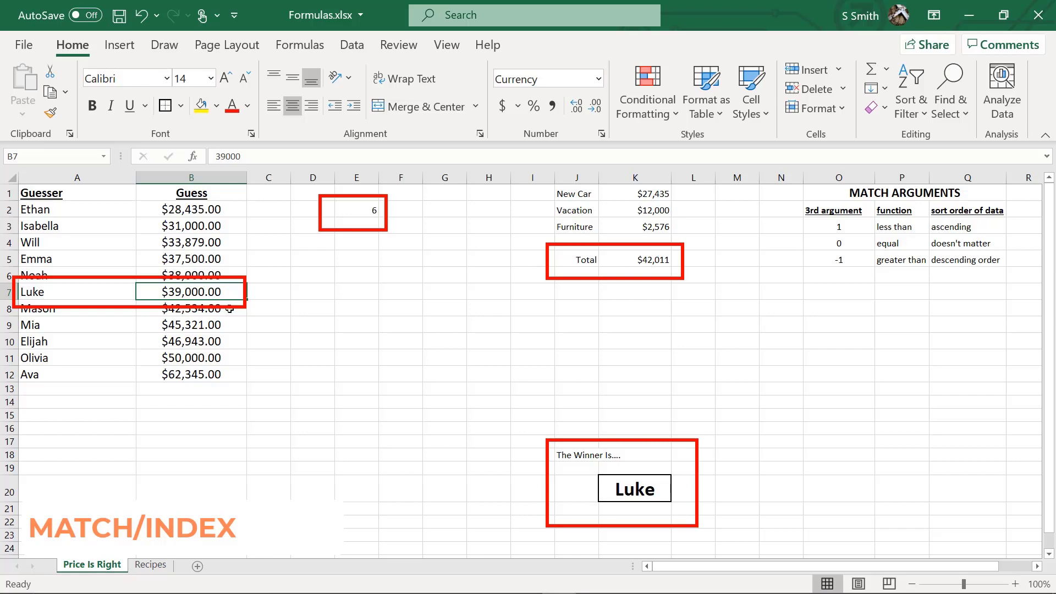
{"action": "left_click", "coordinate": [229, 310]}
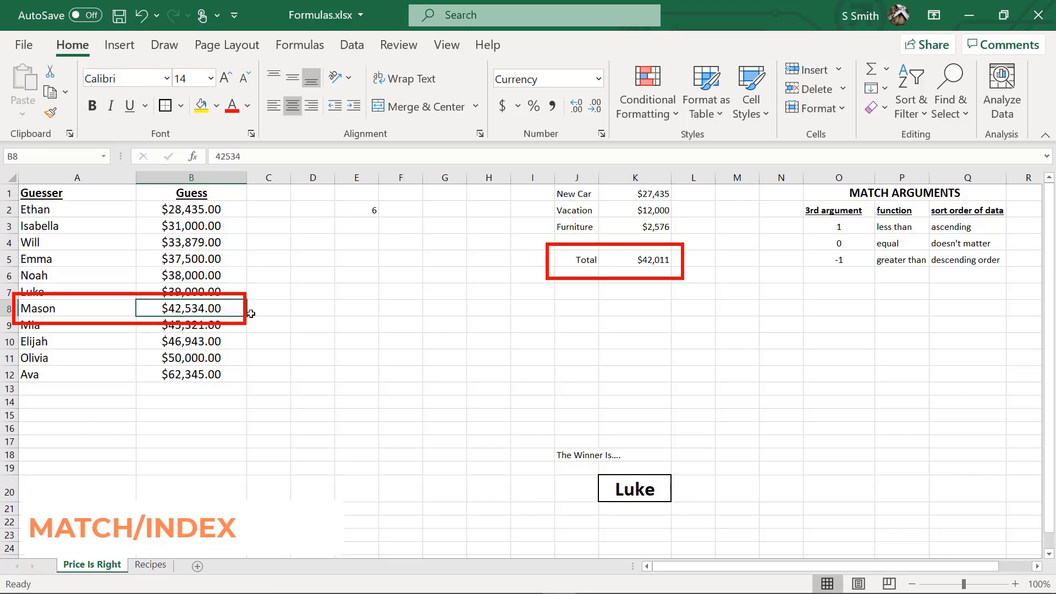
{"action": "left_click", "coordinate": [616, 259]}
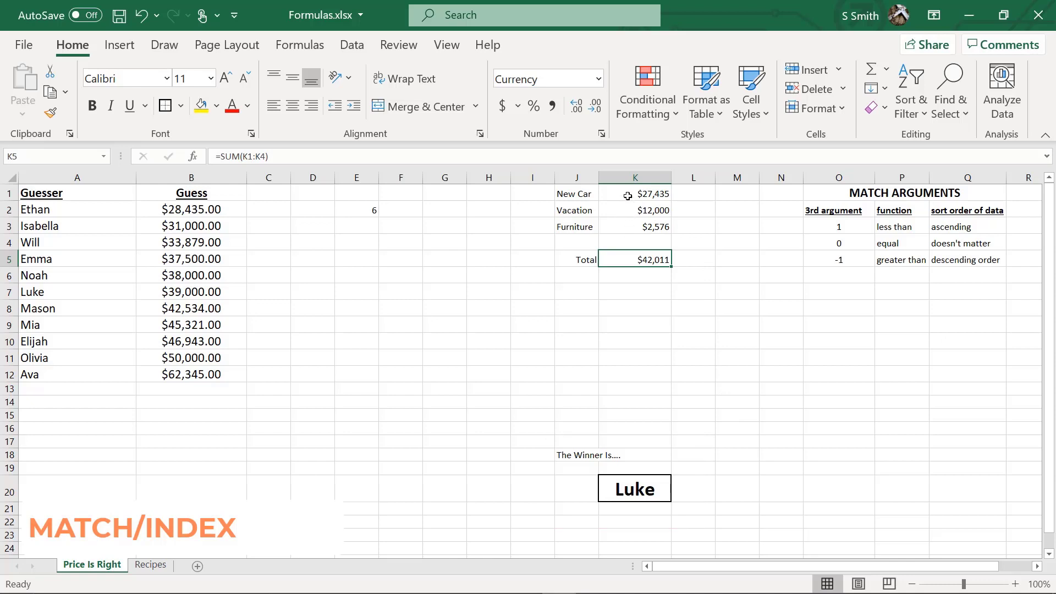
Step: Set the New Car price in K1 to $20,000, then verify the $34,576 total and Will's $33,879 guess
{"action": "key", "text": "ctrl+Up"}
{"action": "key", "text": "ctrl+Up"}
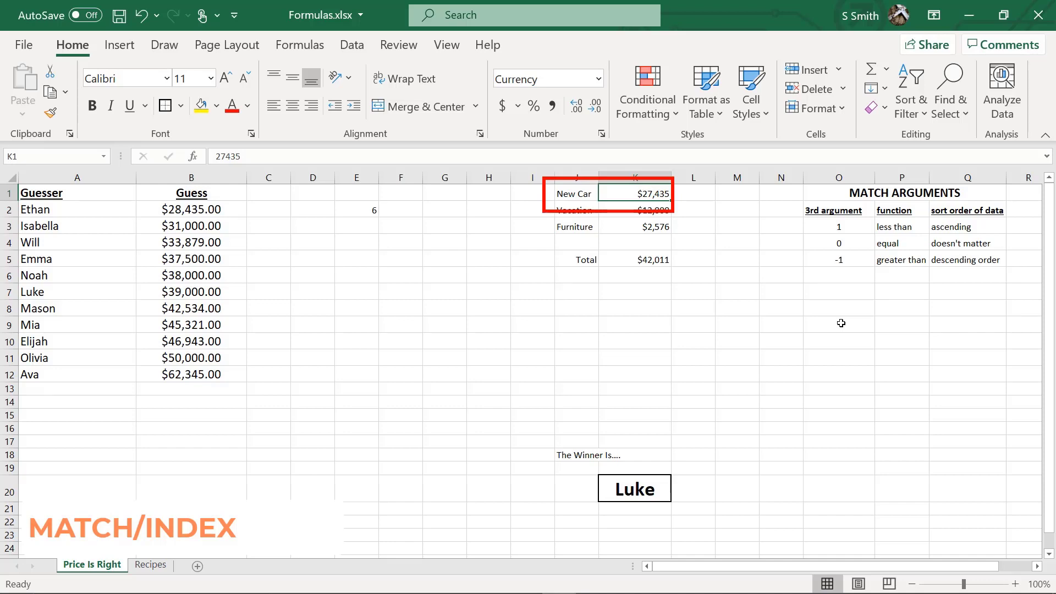
{"action": "type", "text": "20000"}
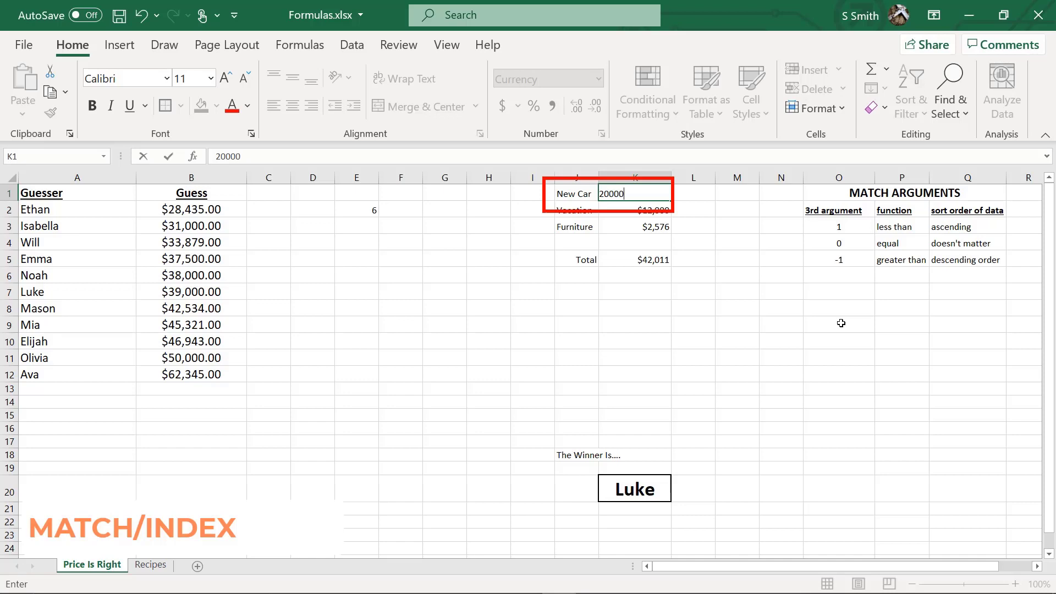
{"action": "key", "text": "Return"}
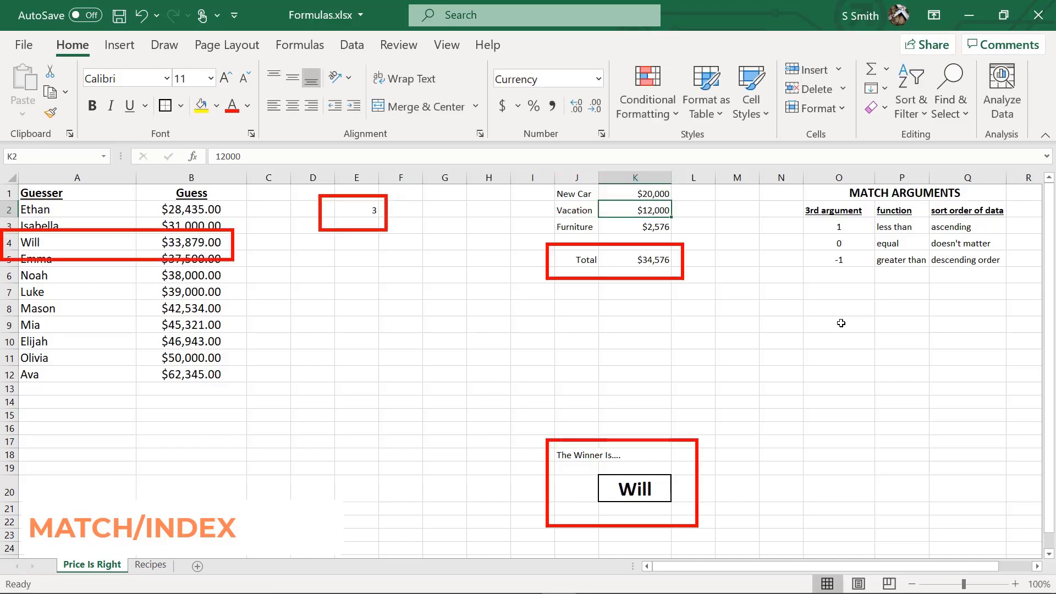
{"action": "left_click", "coordinate": [617, 259]}
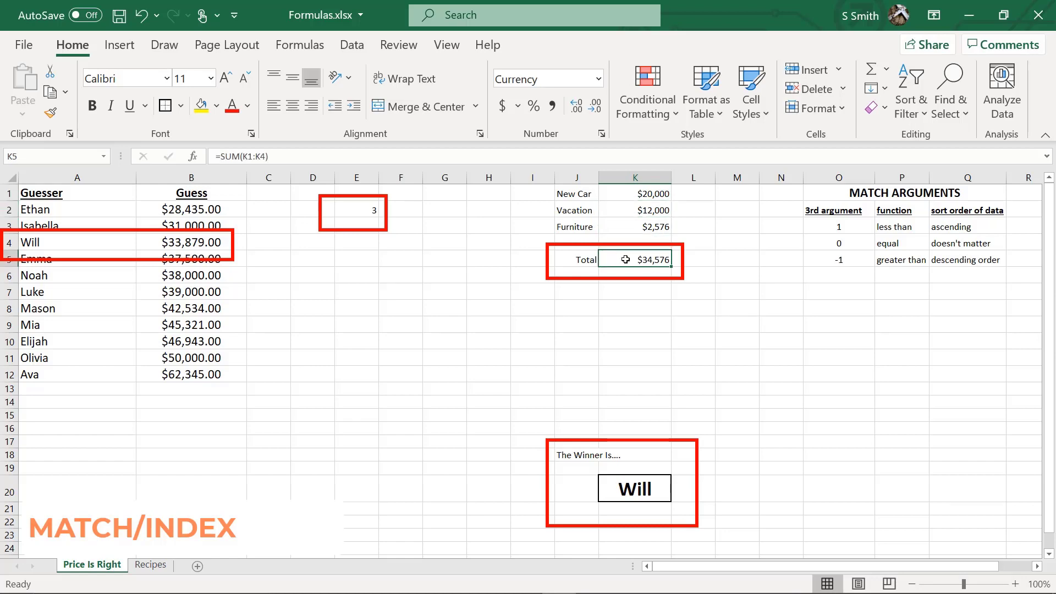
{"action": "left_click", "coordinate": [170, 244]}
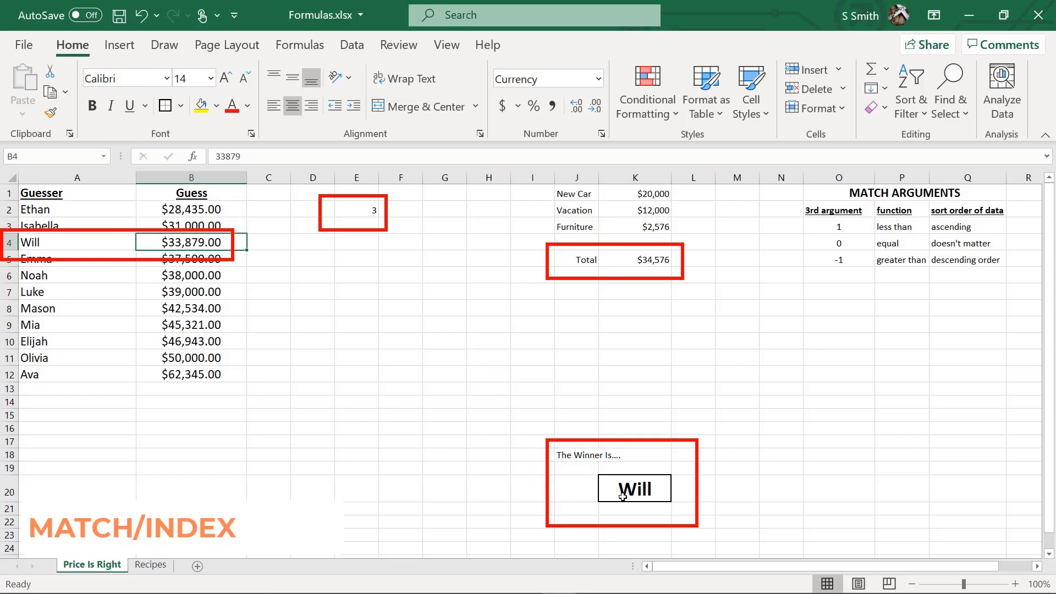
{"action": "left_click", "coordinate": [596, 501]}
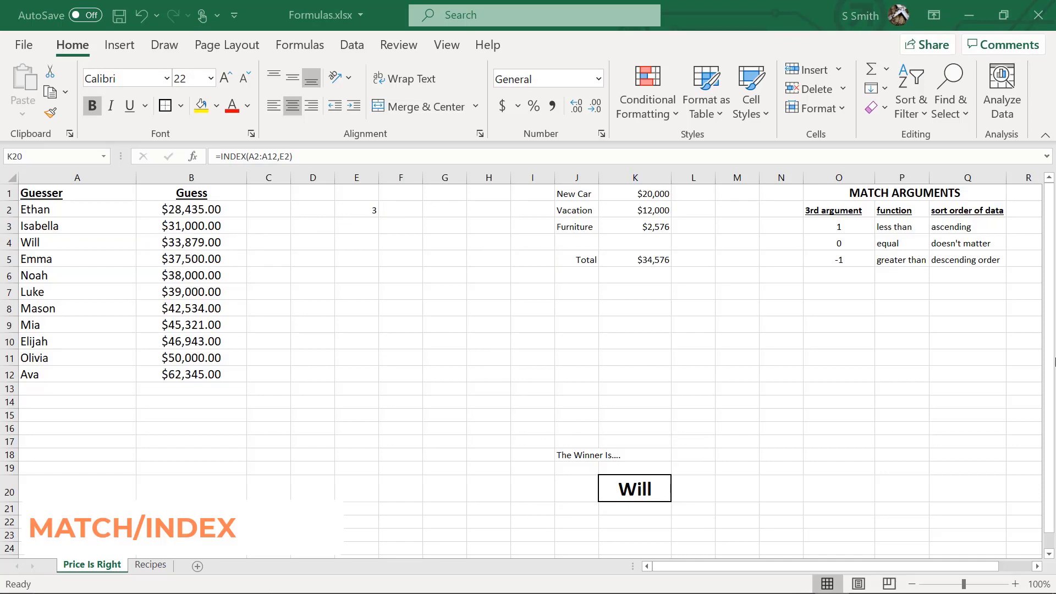
Step: Cut the MATCH expression out of E2, leaving that cell empty
{"action": "left_click", "coordinate": [355, 209]}
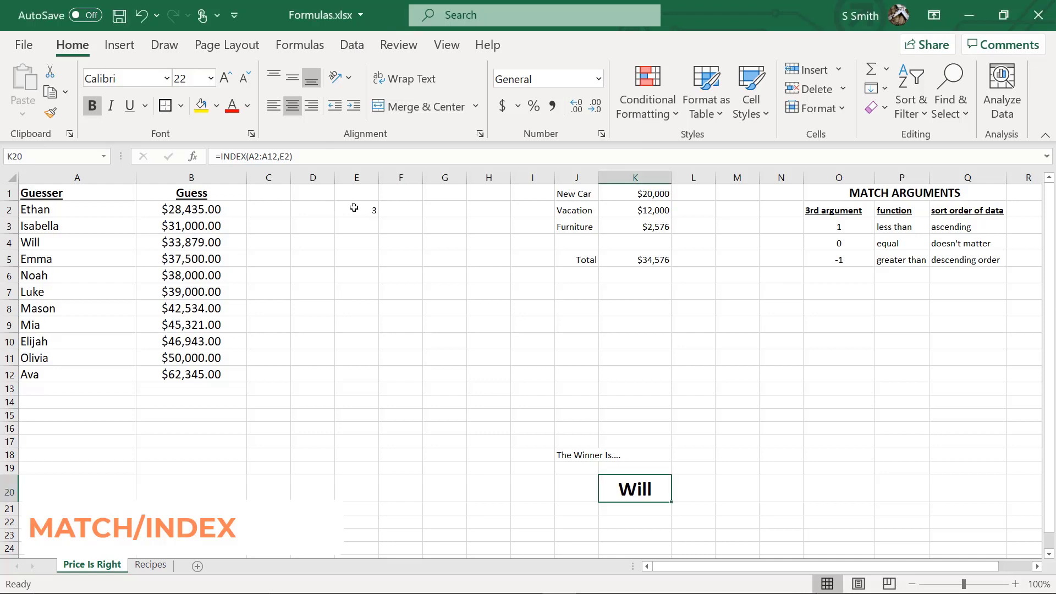
{"action": "left_click", "coordinate": [323, 156]}
{"action": "left_click_drag", "start_coordinate": [306, 156], "coordinate": [222, 161]}
{"action": "key", "text": "ctrl+x"}
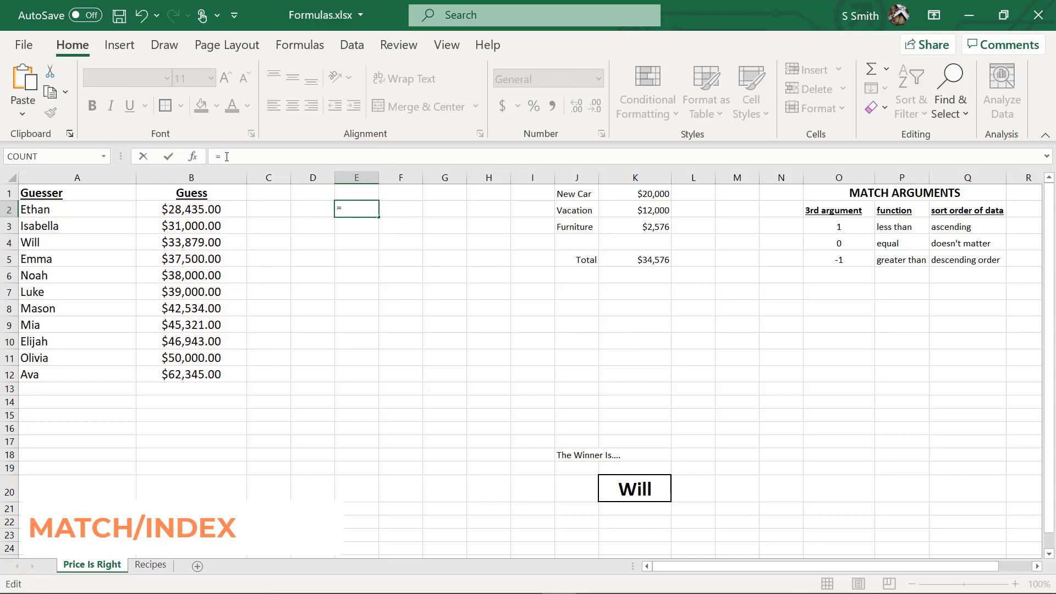
{"action": "key", "text": "BackSpace"}
{"action": "key", "text": "ctrl+Return"}
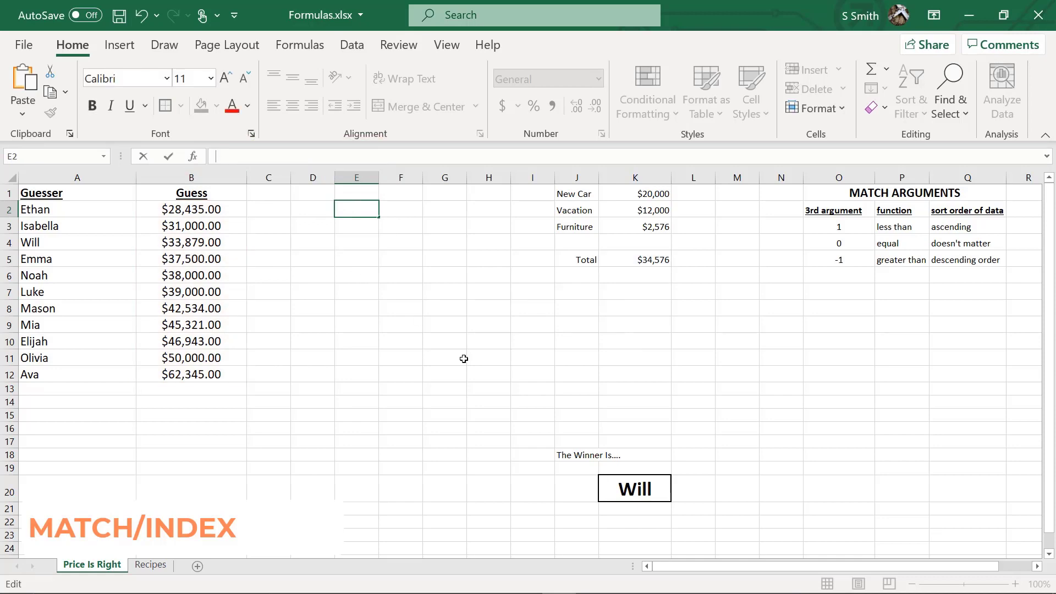
Step: Replace the E2 reference in K20's INDEX formula with MATCH(K5,B2:B12,1)
{"action": "left_click", "coordinate": [628, 485]}
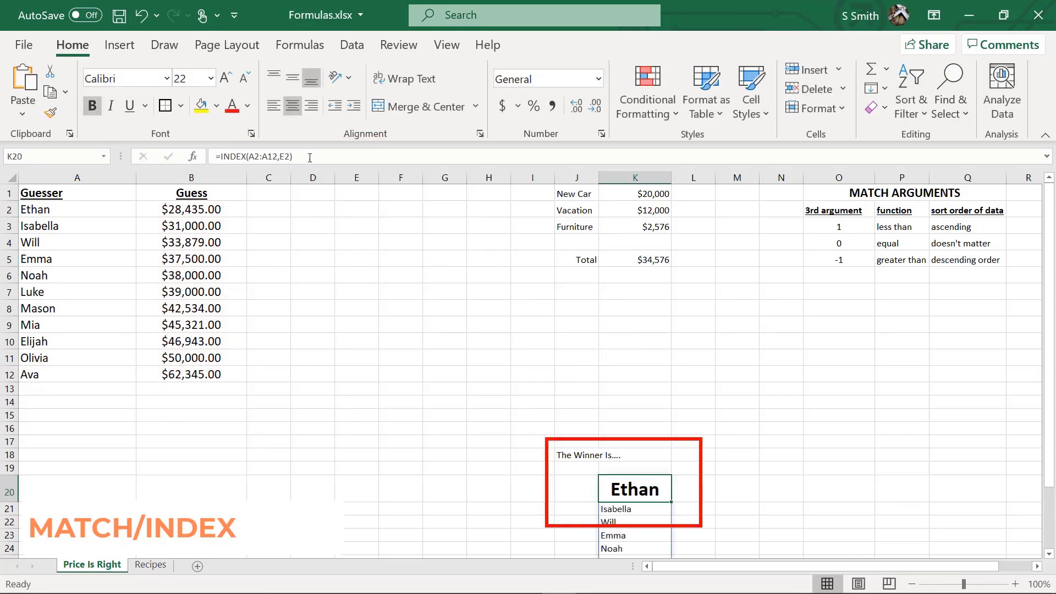
{"action": "double_click", "coordinate": [284, 157]}
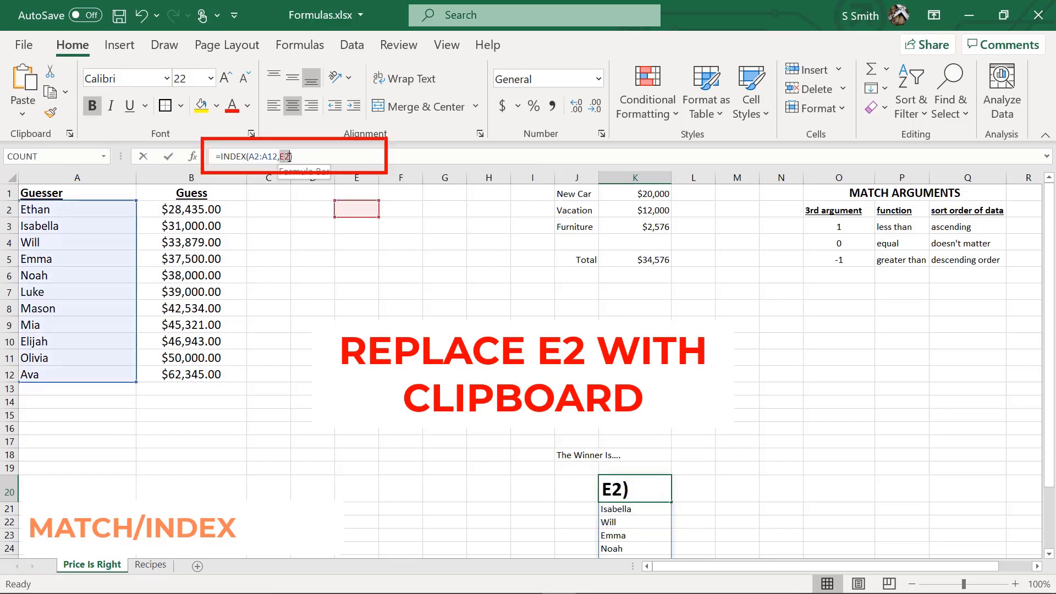
{"action": "key", "text": "ctrl+v"}
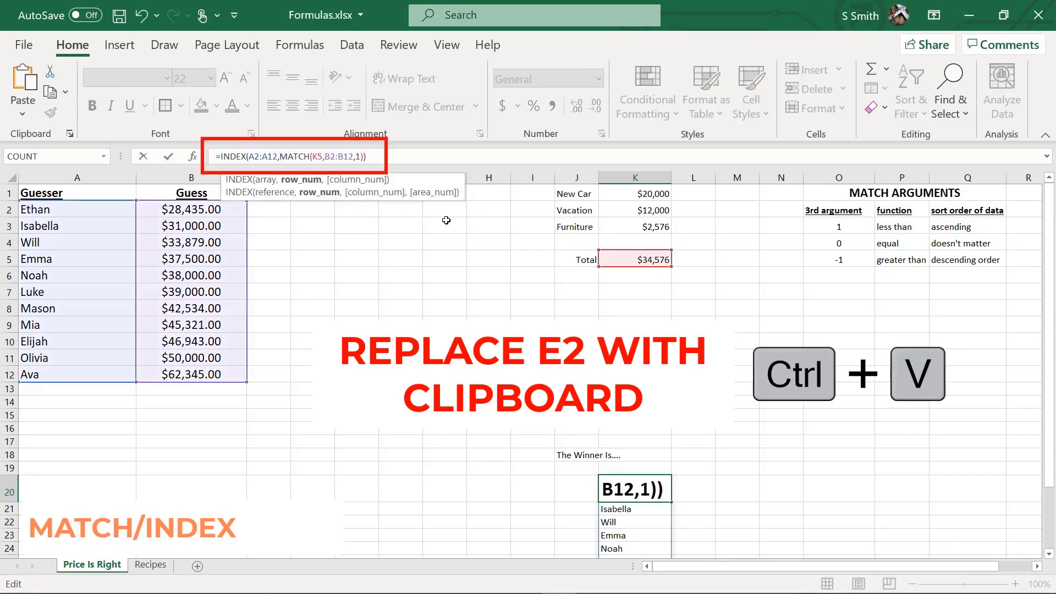
{"action": "key", "text": "Return"}
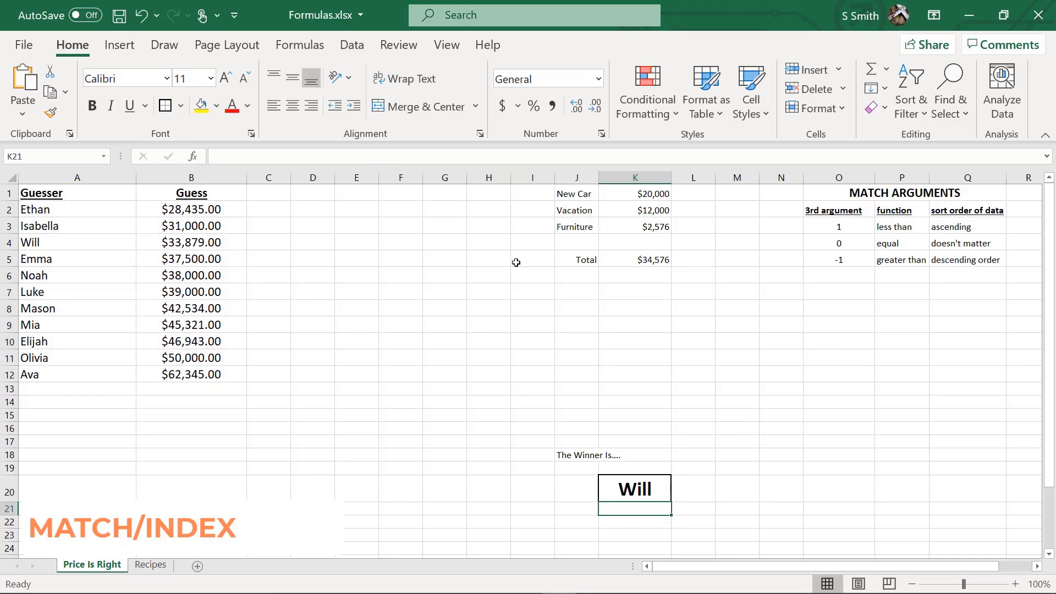
{"action": "left_click", "coordinate": [609, 487]}
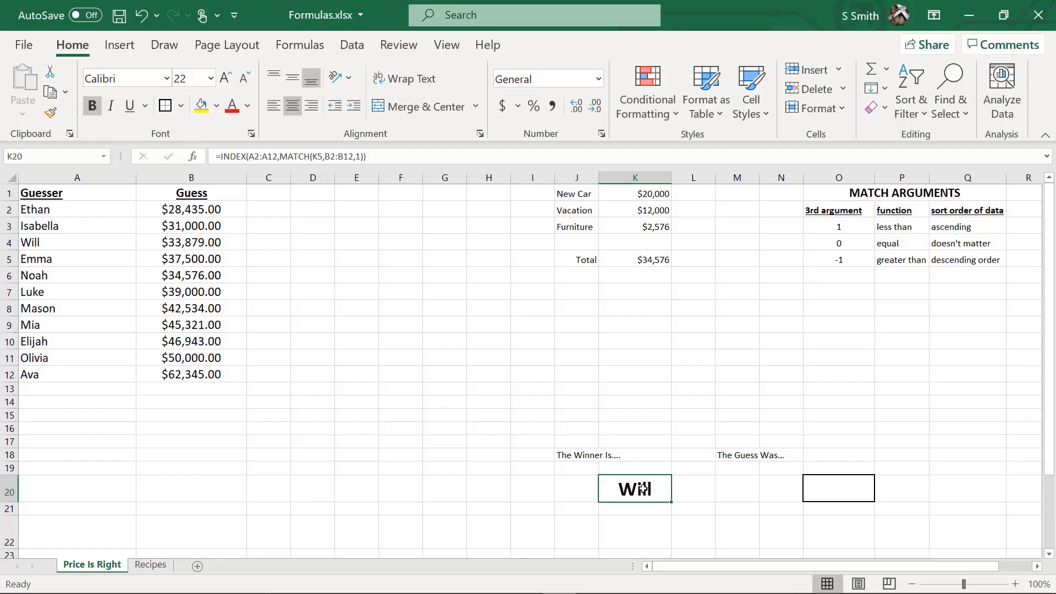
Step: Enter =VLOOKUP(K20,A2:B12,2,FALSE) in O20 to show the winner's guess, 33879
{"action": "mouse_move", "coordinate": [63, 207]}
{"action": "left_mouse_down"}
{"action": "mouse_move", "coordinate": [154, 230]}
{"action": "mouse_move", "coordinate": [217, 326]}
{"action": "mouse_move", "coordinate": [220, 376]}
{"action": "left_mouse_up"}
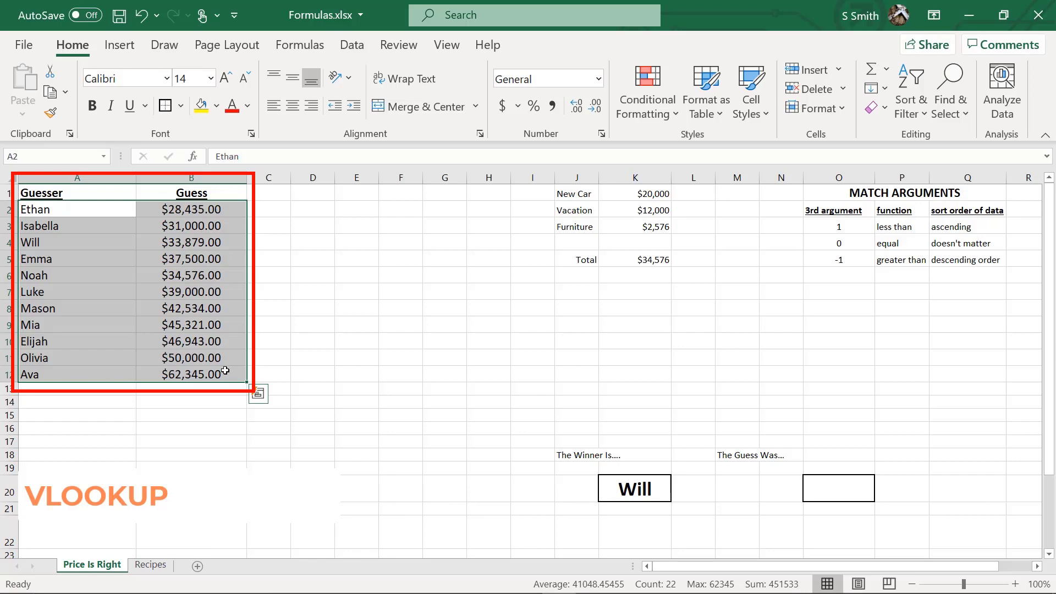
{"action": "left_click", "coordinate": [842, 488]}
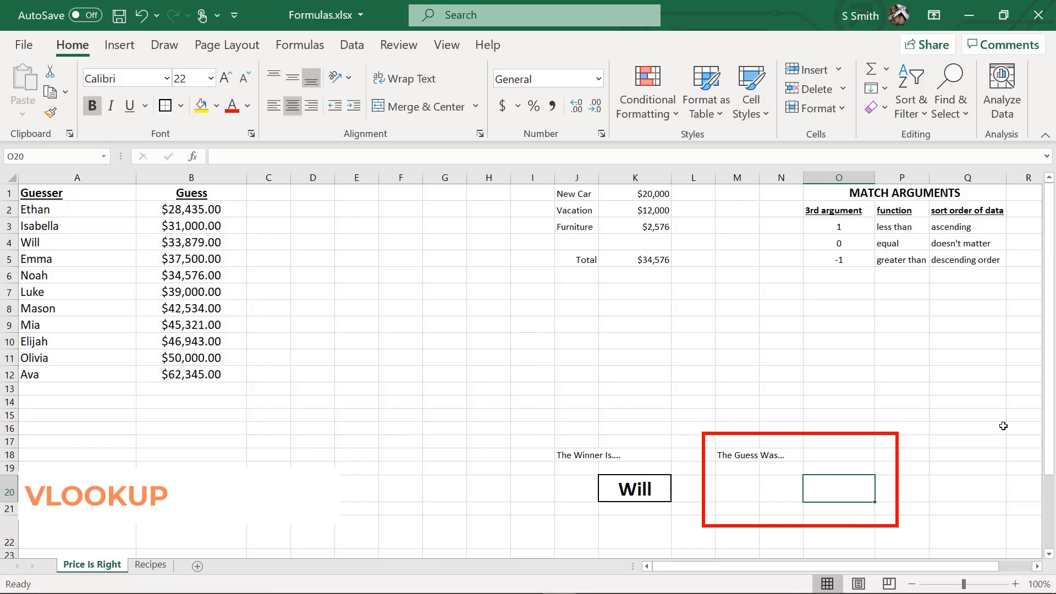
{"action": "type", "text": "="}
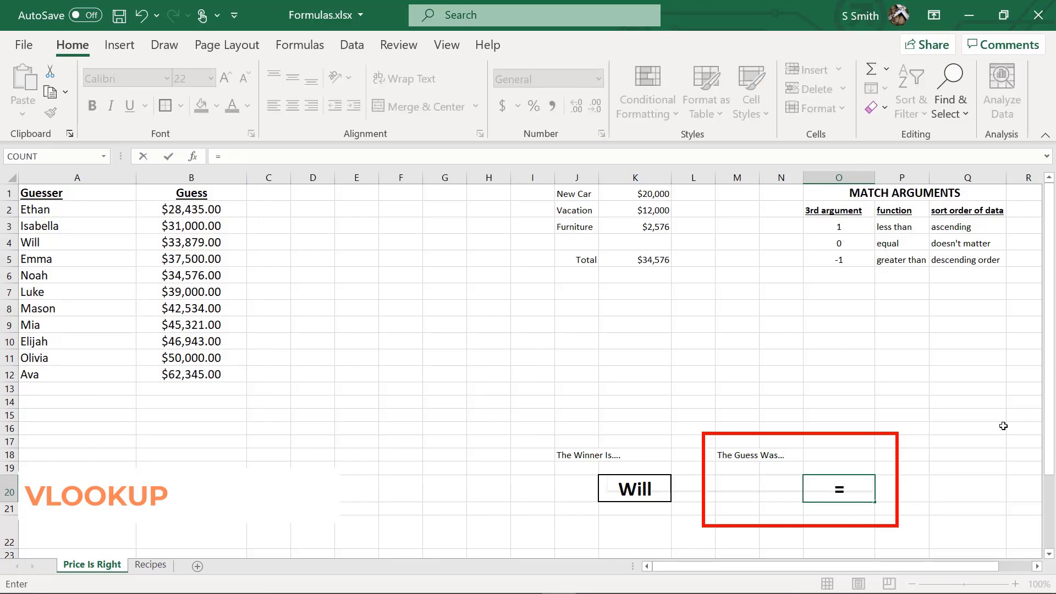
{"action": "type", "text": "vlookup("}
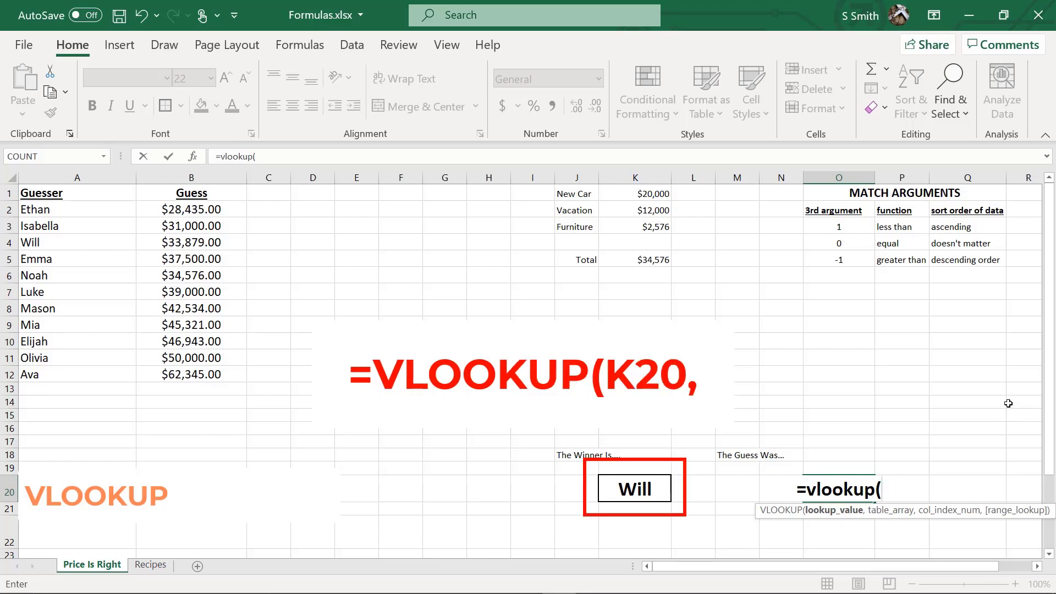
{"action": "left_click", "coordinate": [608, 488]}
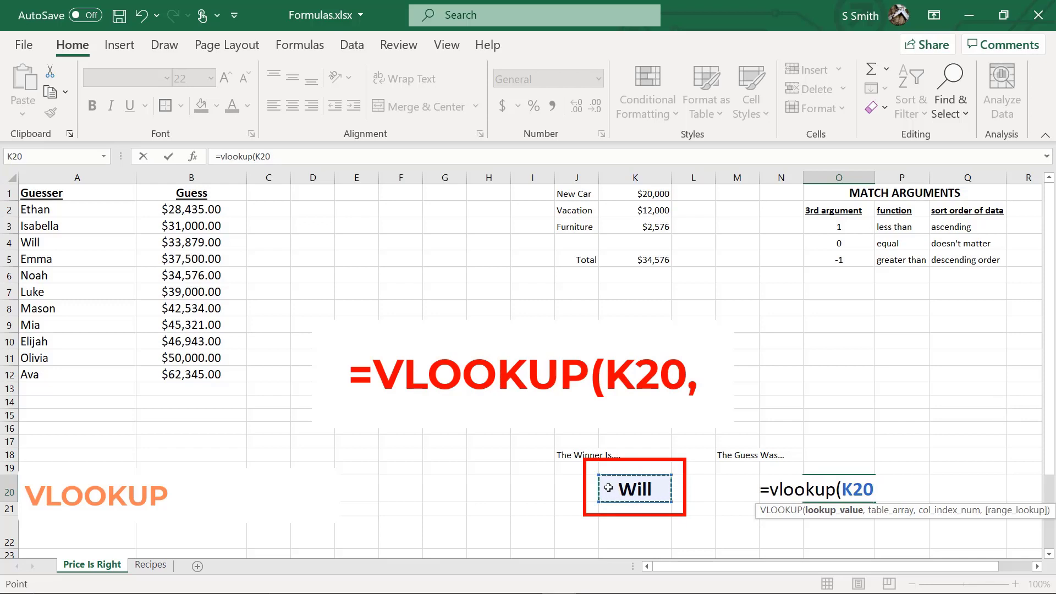
{"action": "type", "text": ","}
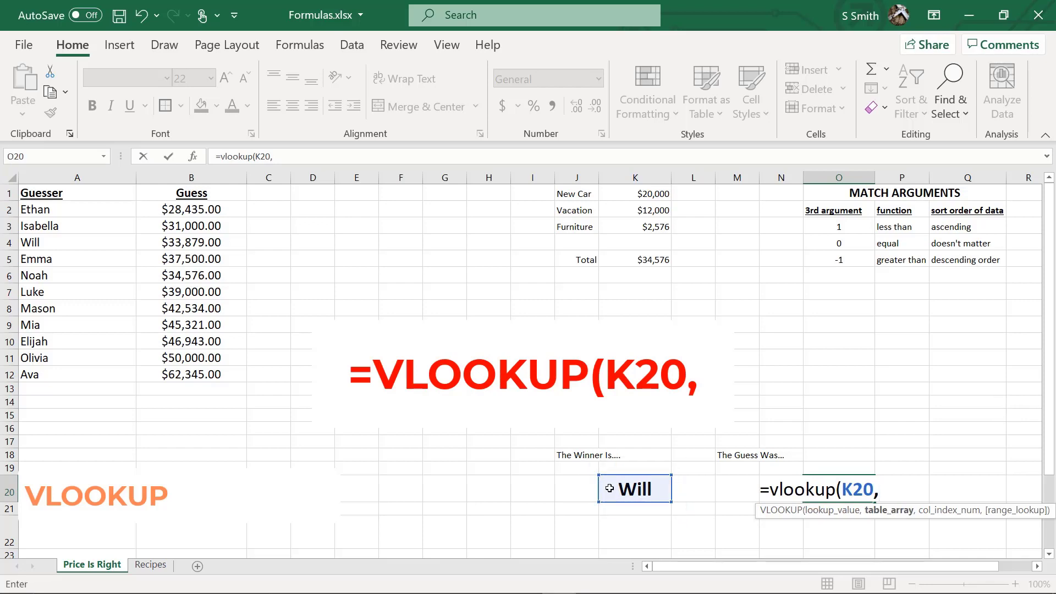
{"action": "left_click_drag", "start_coordinate": [69, 213], "coordinate": [199, 374]}
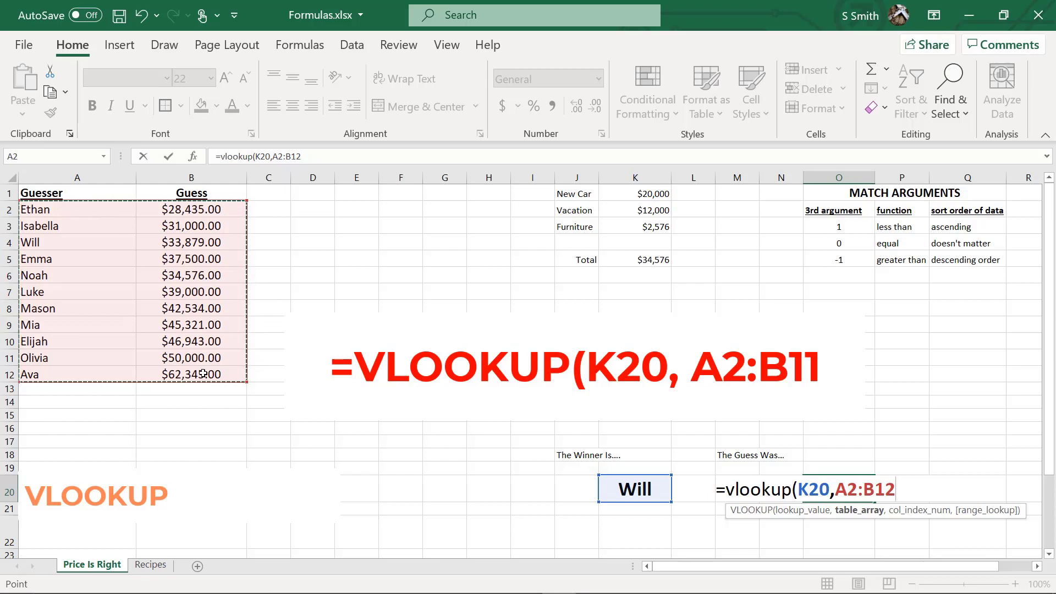
{"action": "type", "text": ","}
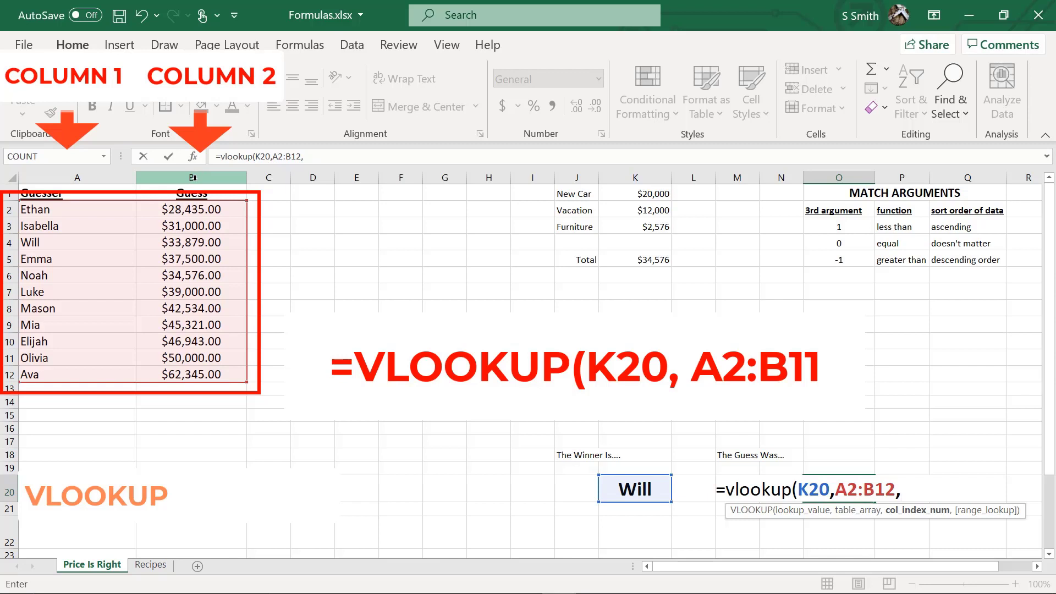
{"action": "type", "text": "2"}
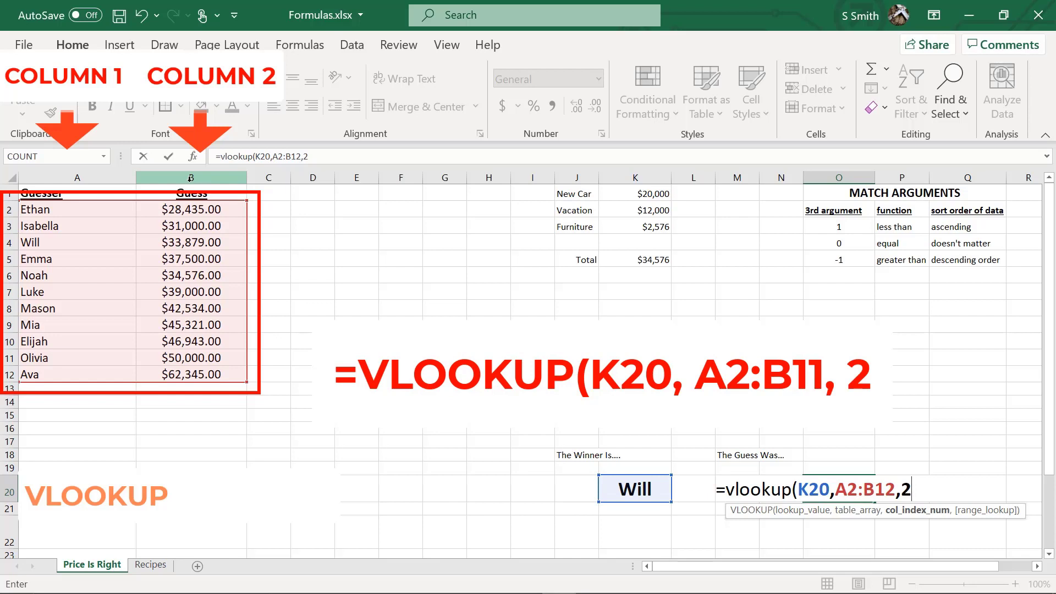
{"action": "type", "text": ","}
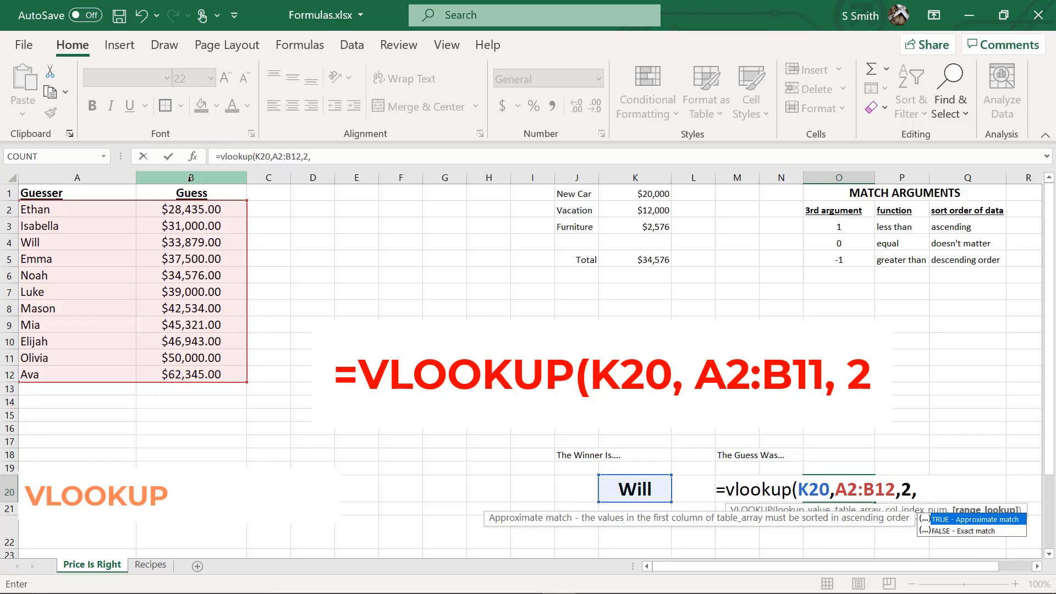
{"action": "key", "text": "Down"}
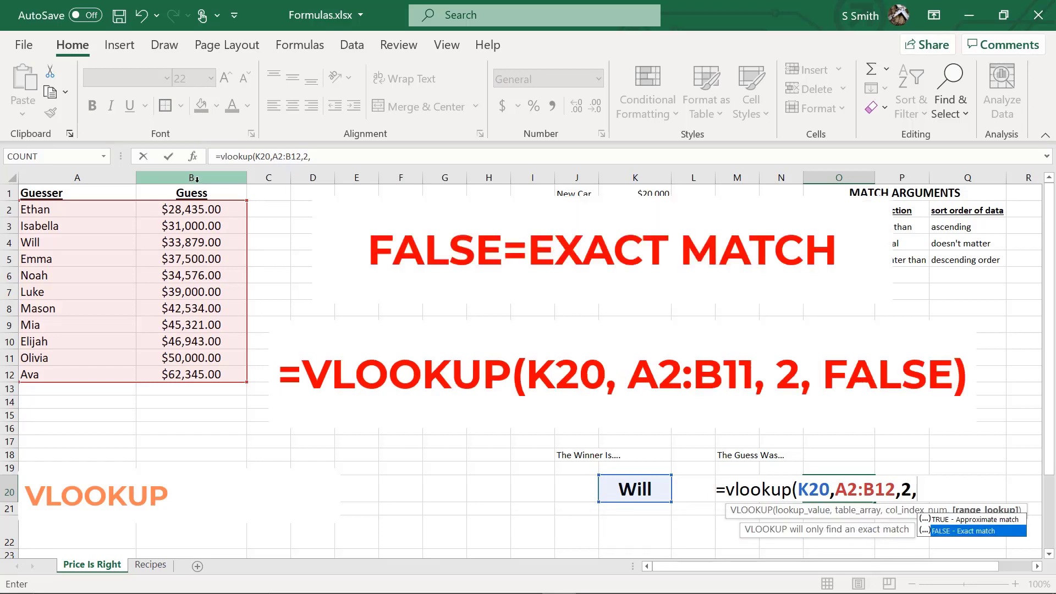
{"action": "double_click", "coordinate": [970, 532]}
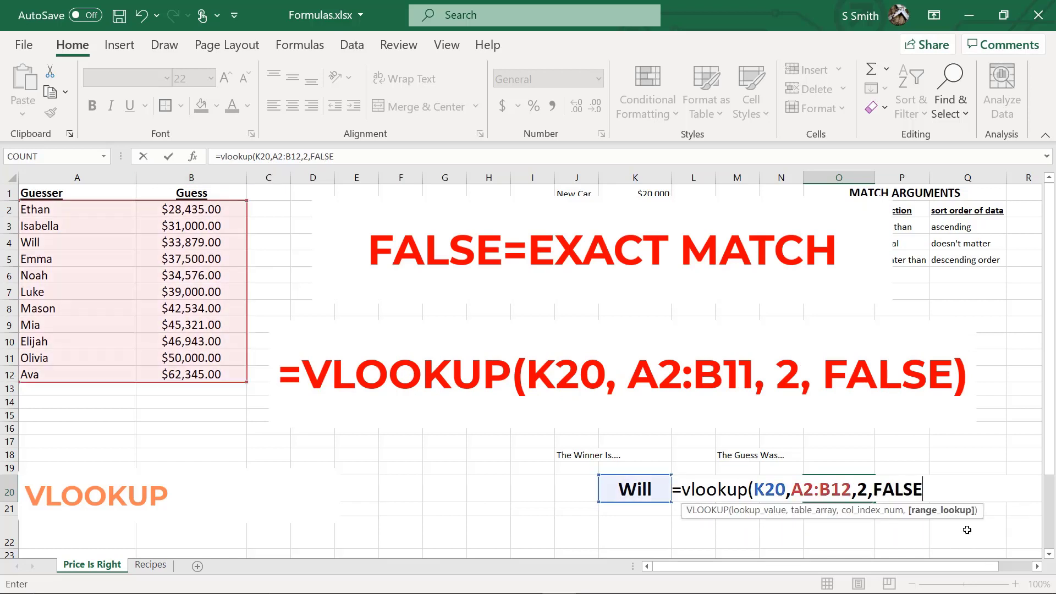
{"action": "key", "text": "Return"}
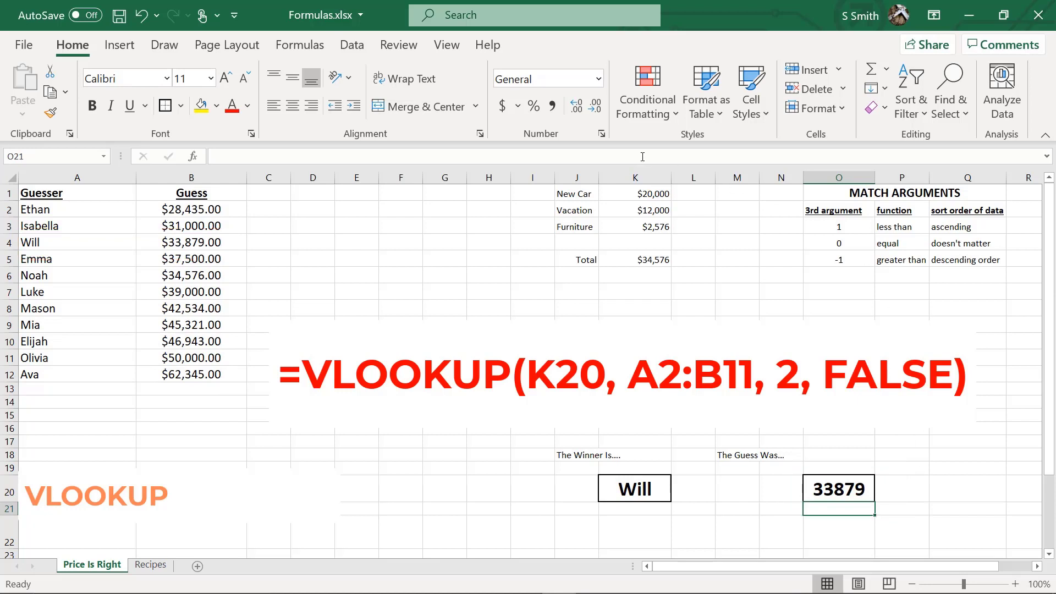
Step: Set the New Car price in K1 to $28,000, making Mason the winner with 42534
{"action": "left_click", "coordinate": [617, 195]}
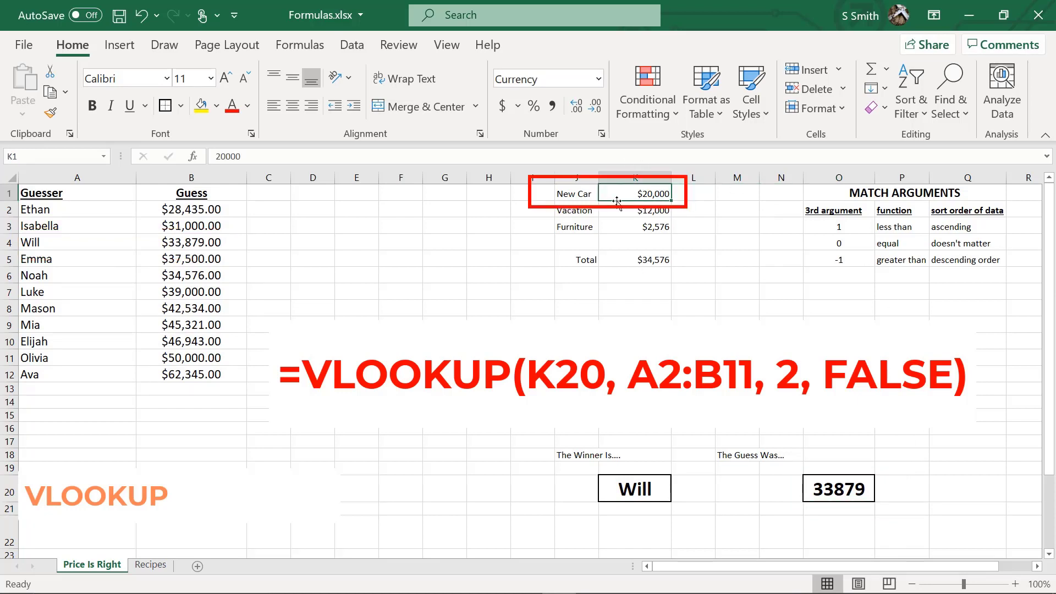
{"action": "type", "text": "28000"}
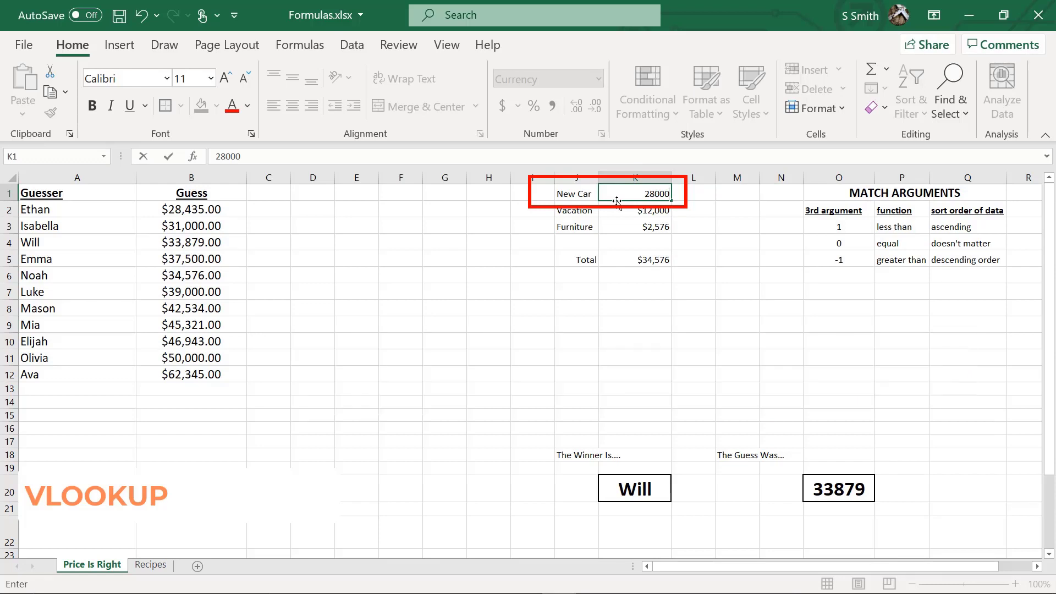
{"action": "key", "text": "Return"}
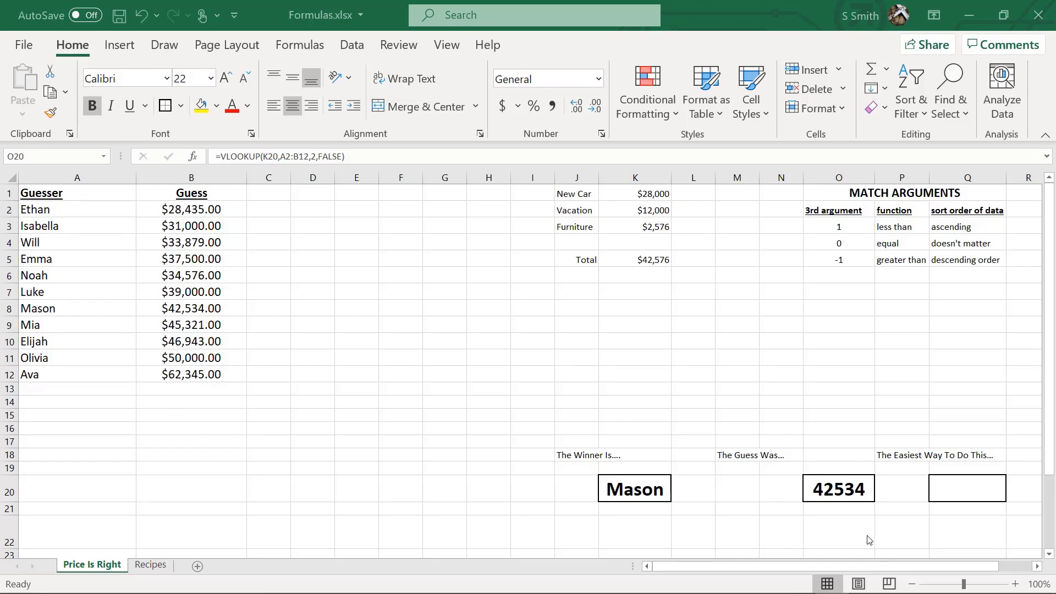
{"action": "left_click", "coordinate": [839, 487]}
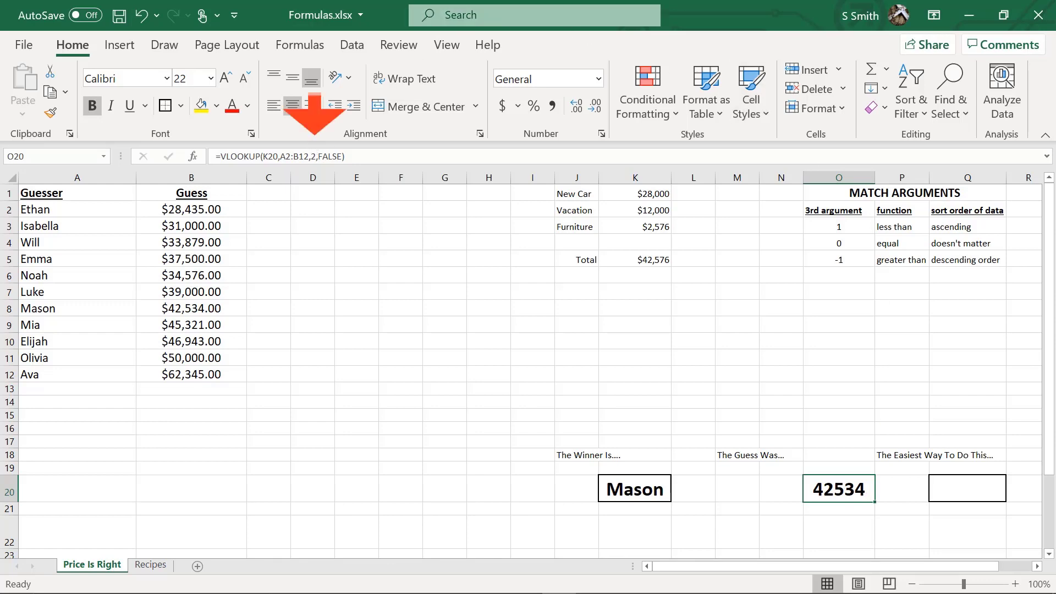
{"action": "left_click", "coordinate": [77, 178]}
{"action": "left_click_drag", "start_coordinate": [36, 177], "coordinate": [59, 178]}
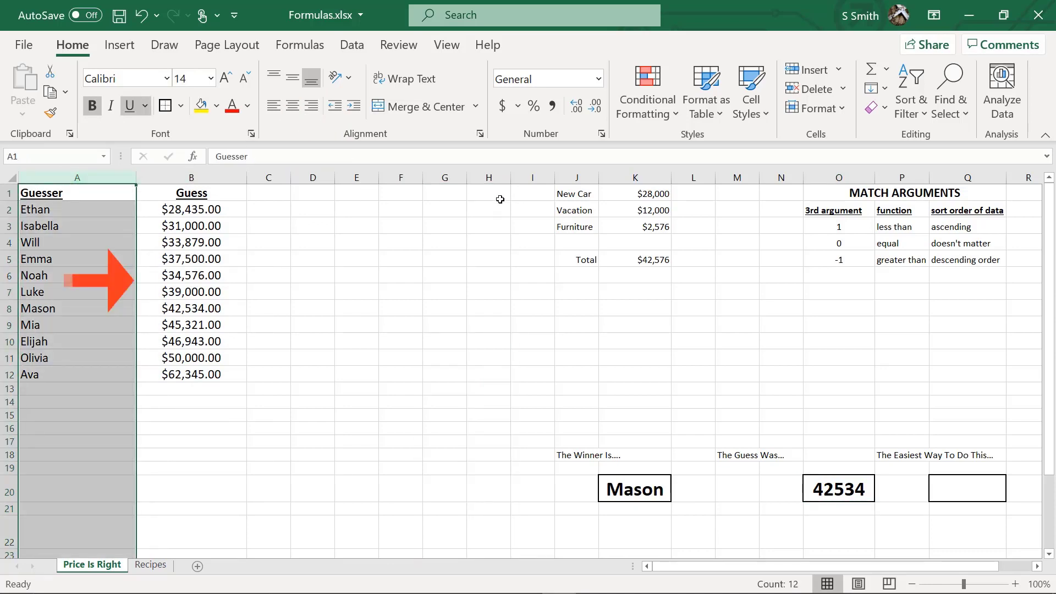
{"action": "left_click", "coordinate": [196, 195]}
{"action": "left_click", "coordinate": [187, 177]}
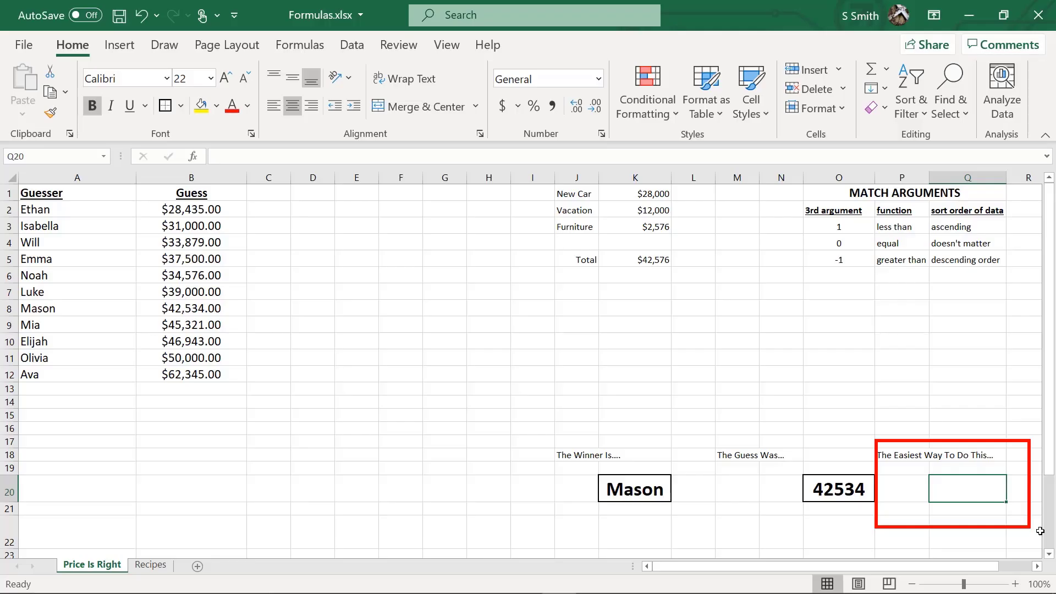
Step: Start =xlookup(K5,B2:B12, in Q20, with K5 as lookup value and guesses B2:B12 as lookup array
{"action": "type", "text": "="}
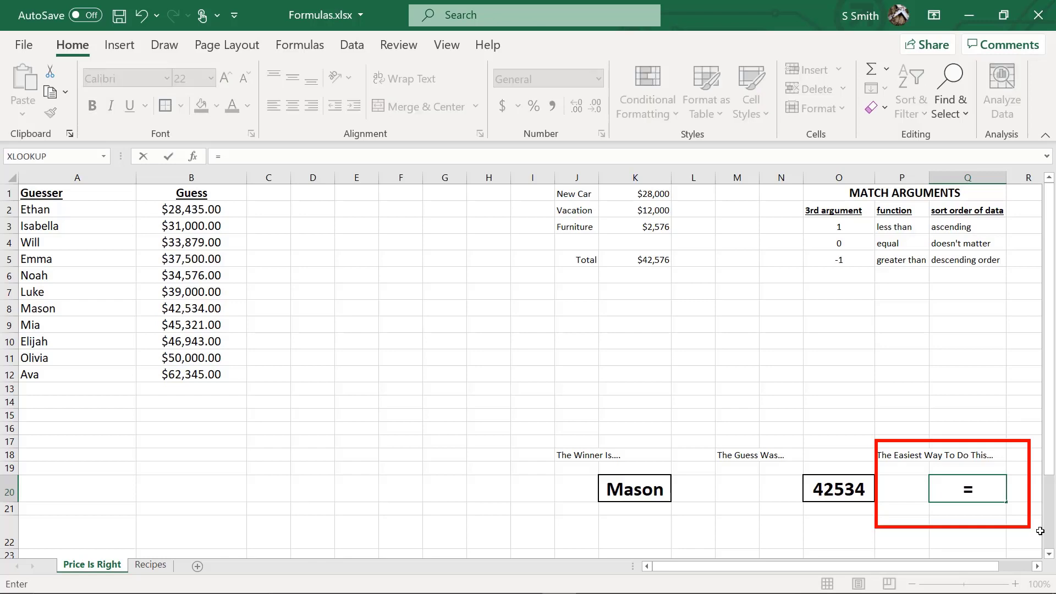
{"action": "type", "text": "xloo"}
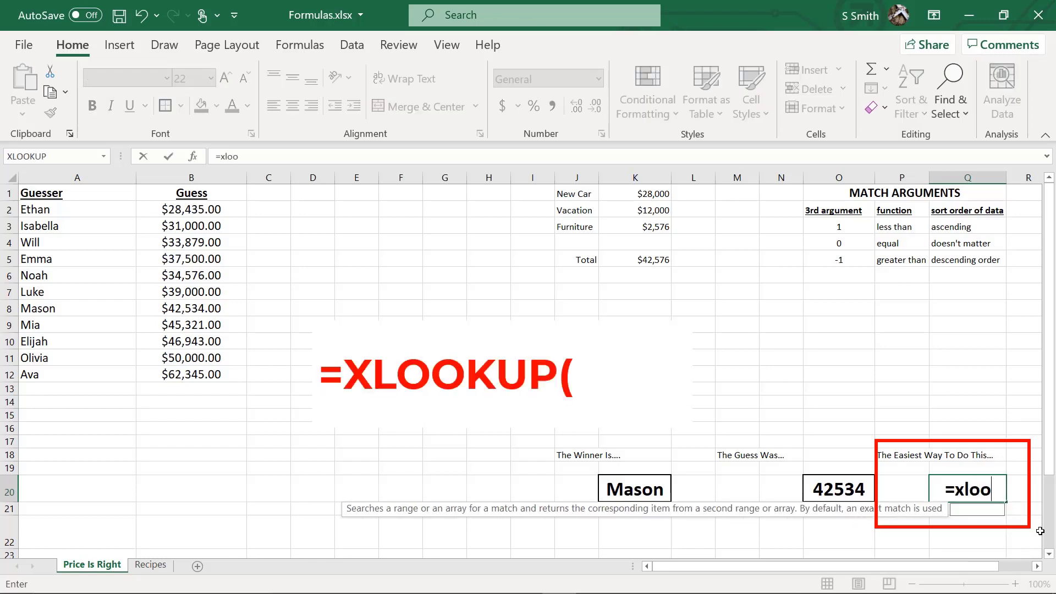
{"action": "type", "text": "kup("}
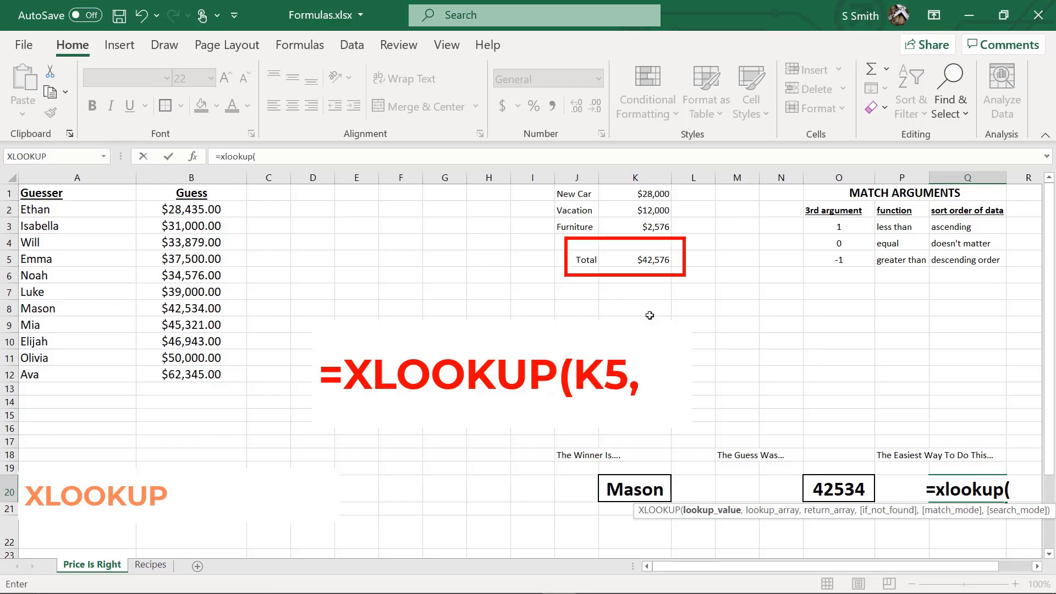
{"action": "left_click", "coordinate": [629, 260]}
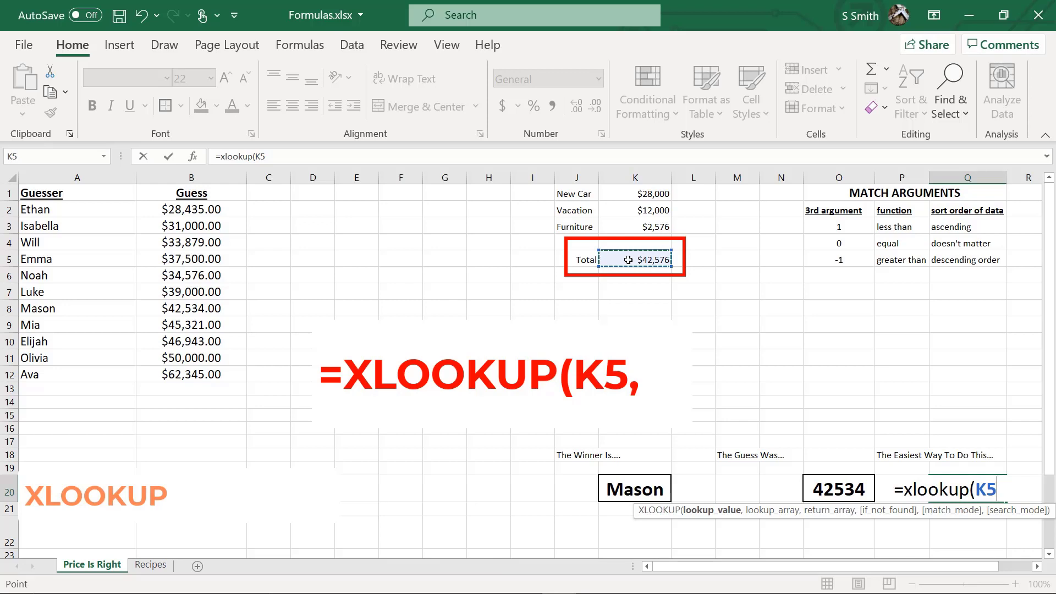
{"action": "type", "text": ","}
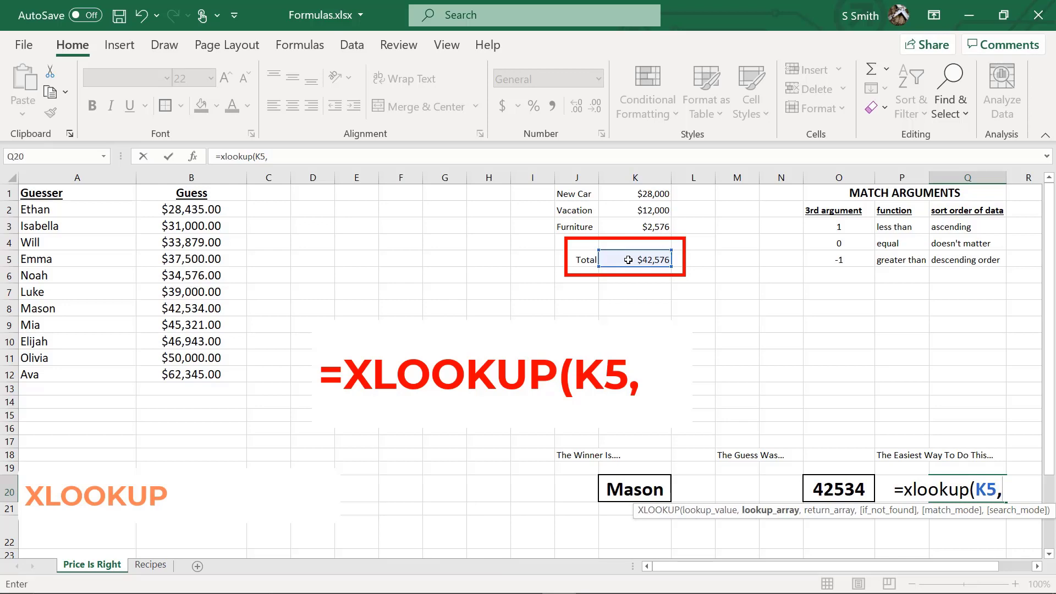
{"action": "left_click_drag", "start_coordinate": [193, 211], "coordinate": [164, 372]}
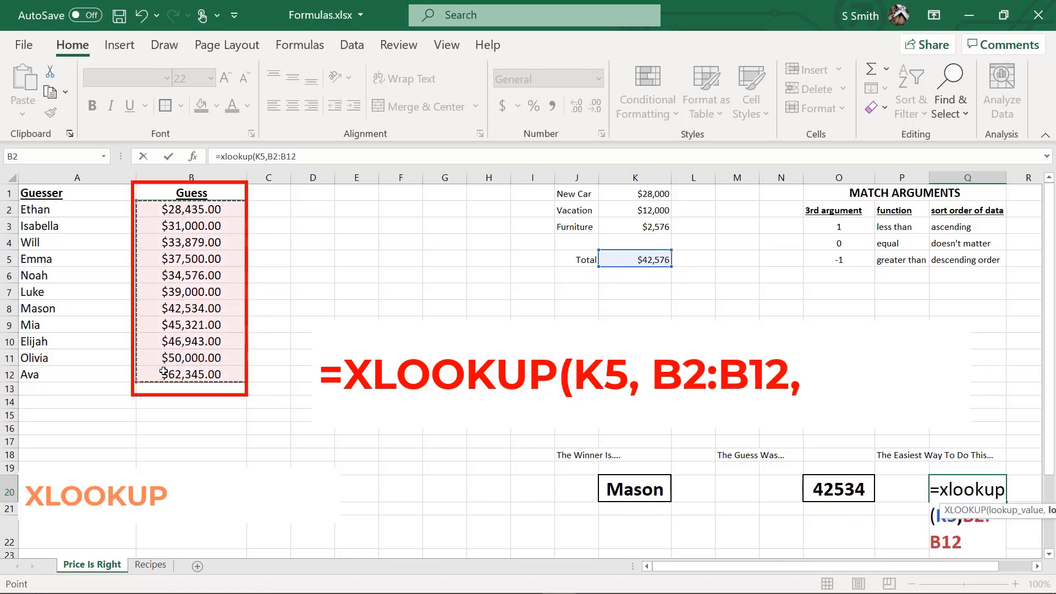
{"action": "type", "text": ","}
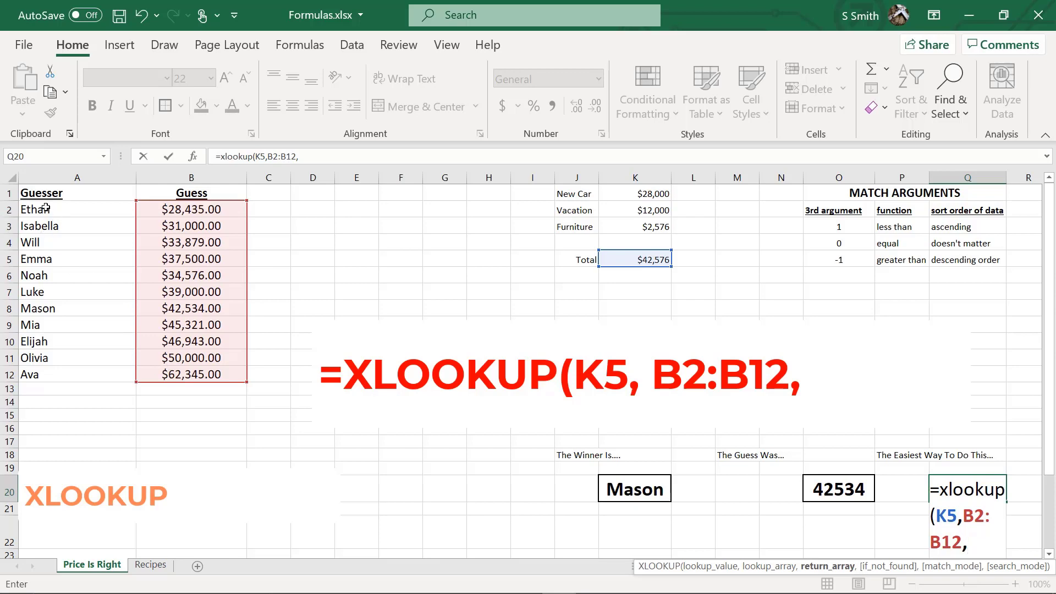
Step: Add guesser names A2:A12 as the return array and "No Winner" as the if-not-found value
{"action": "left_click_drag", "start_coordinate": [46, 208], "coordinate": [44, 374]}
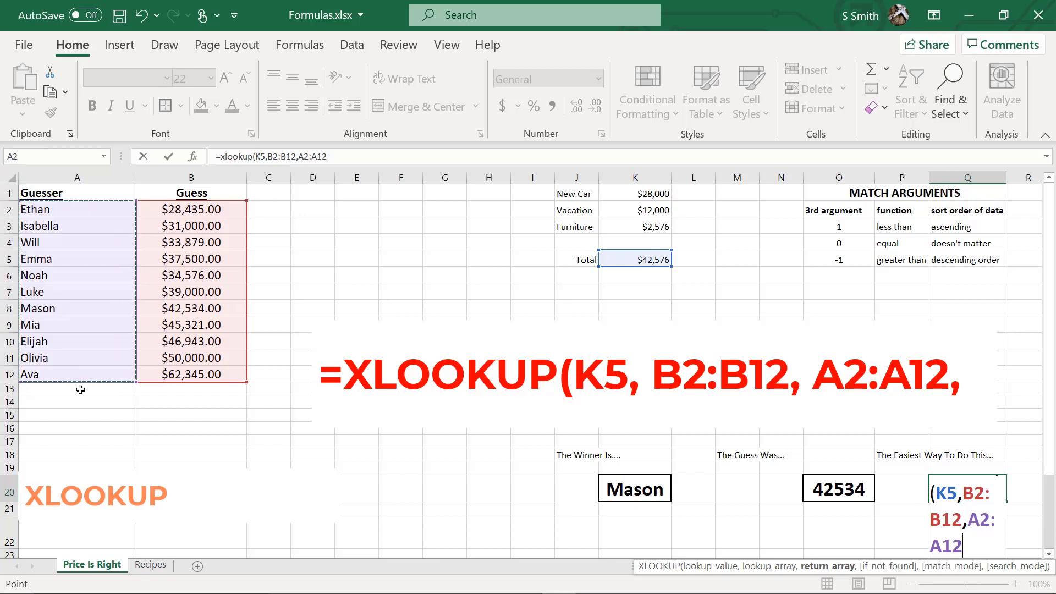
{"action": "type", "text": ","}
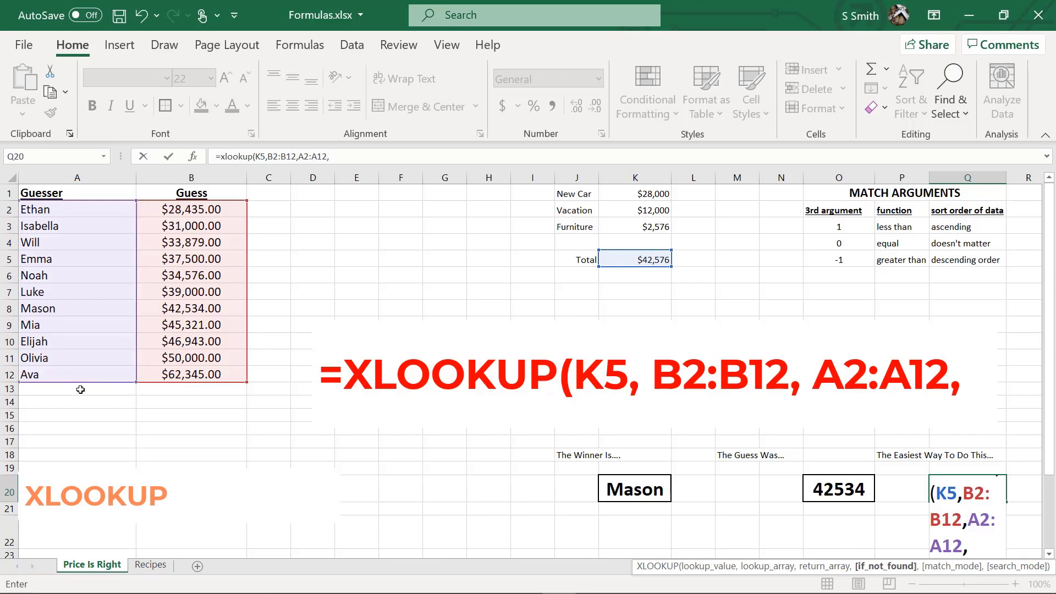
{"action": "type", "text": "\""}
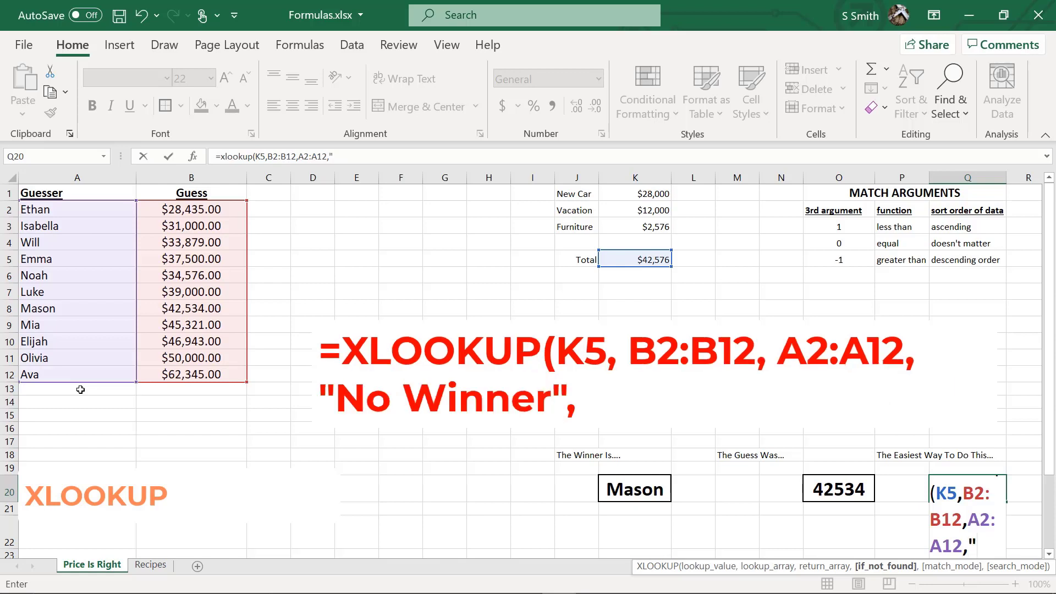
{"action": "type", "text": "No W"}
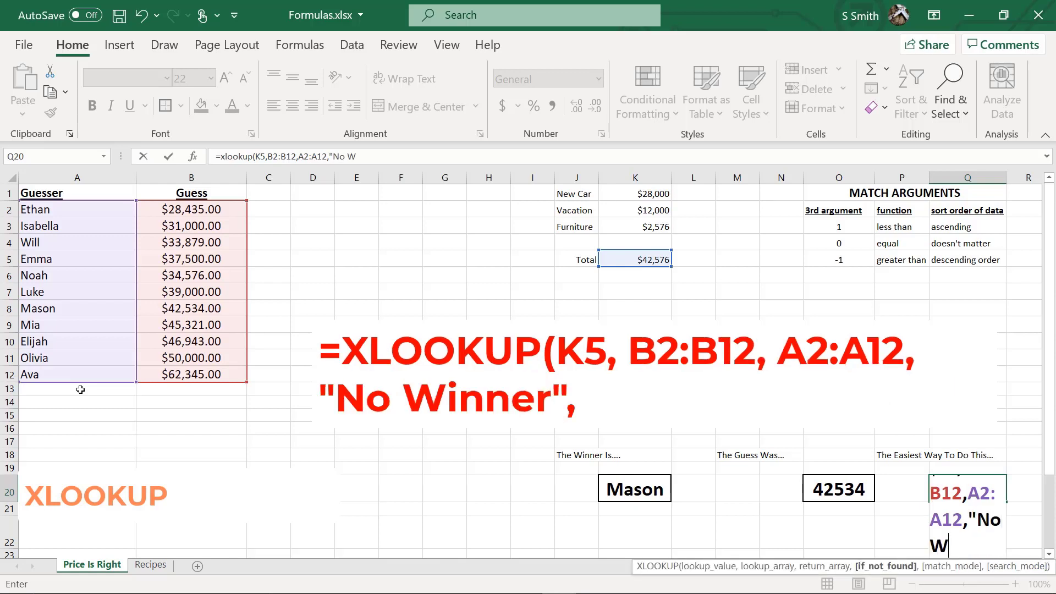
{"action": "type", "text": "inner\","}
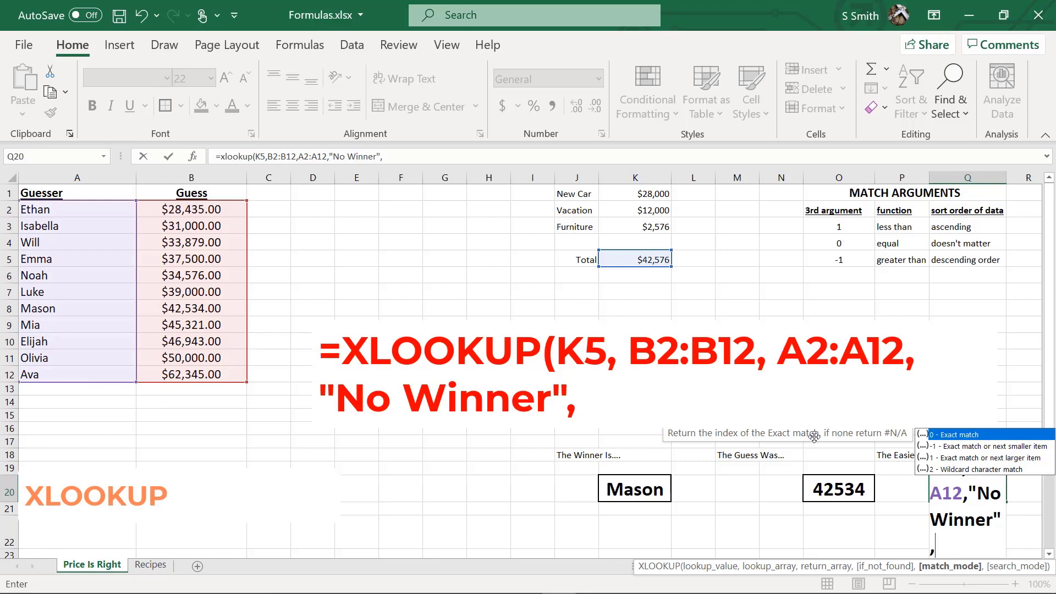
Step: Complete the XLOOKUP with match mode -1 (exact or next smaller) and search mode 1, returning Mason
{"action": "double_click", "coordinate": [961, 447]}
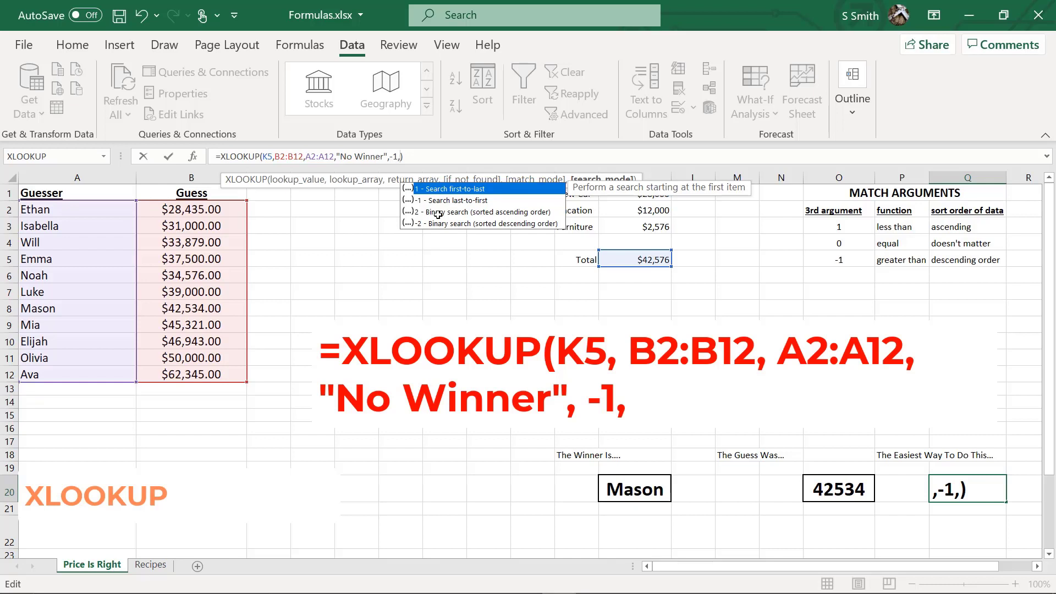
{"action": "double_click", "coordinate": [452, 193]}
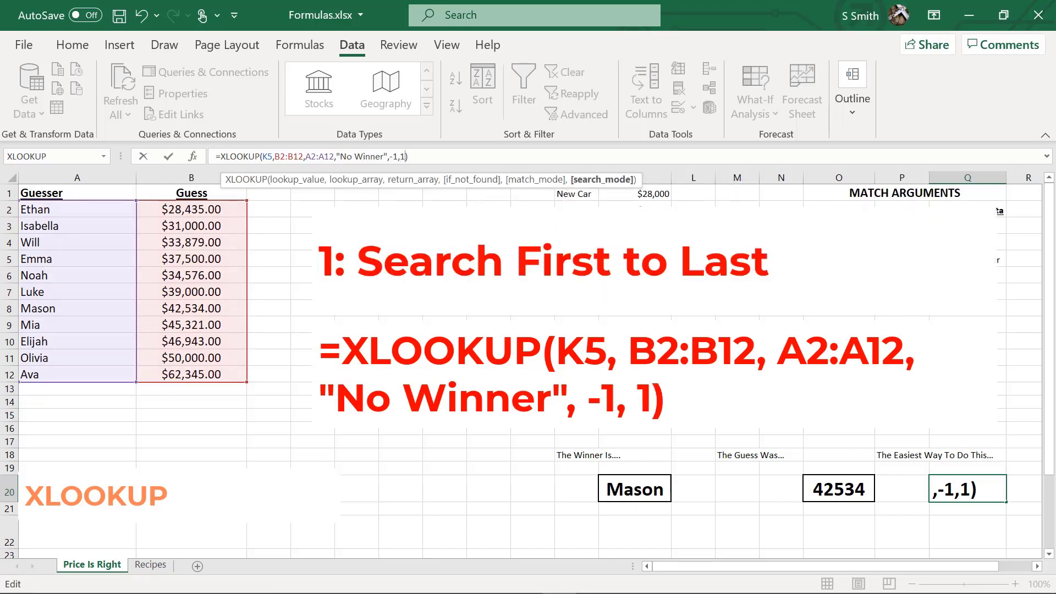
{"action": "key", "text": "Return"}
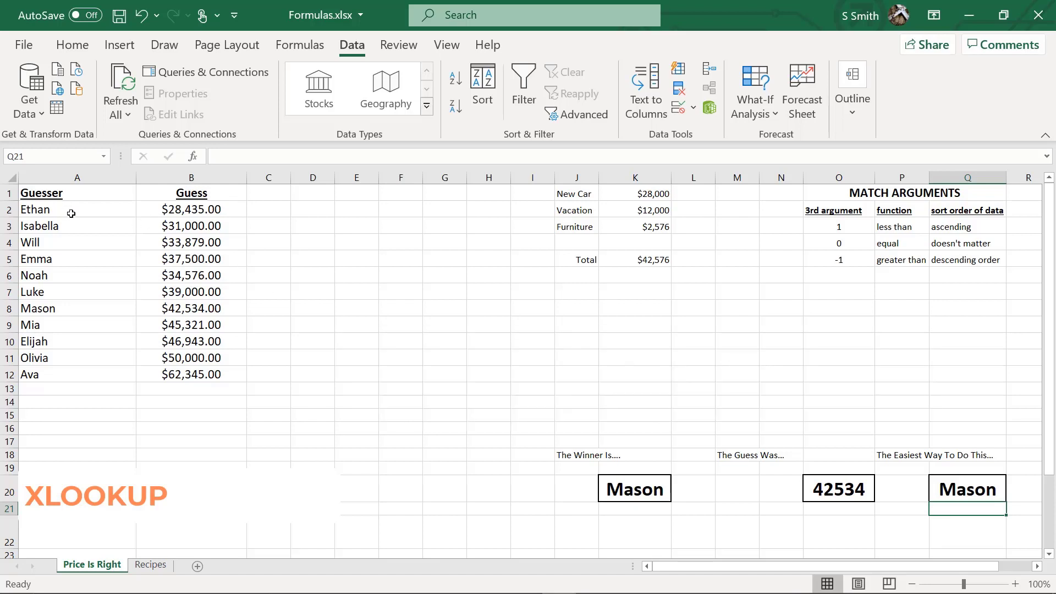
Step: Sort the A2:B12 guess table by Guesser, A to Z
{"action": "left_click_drag", "start_coordinate": [66, 212], "coordinate": [238, 380]}
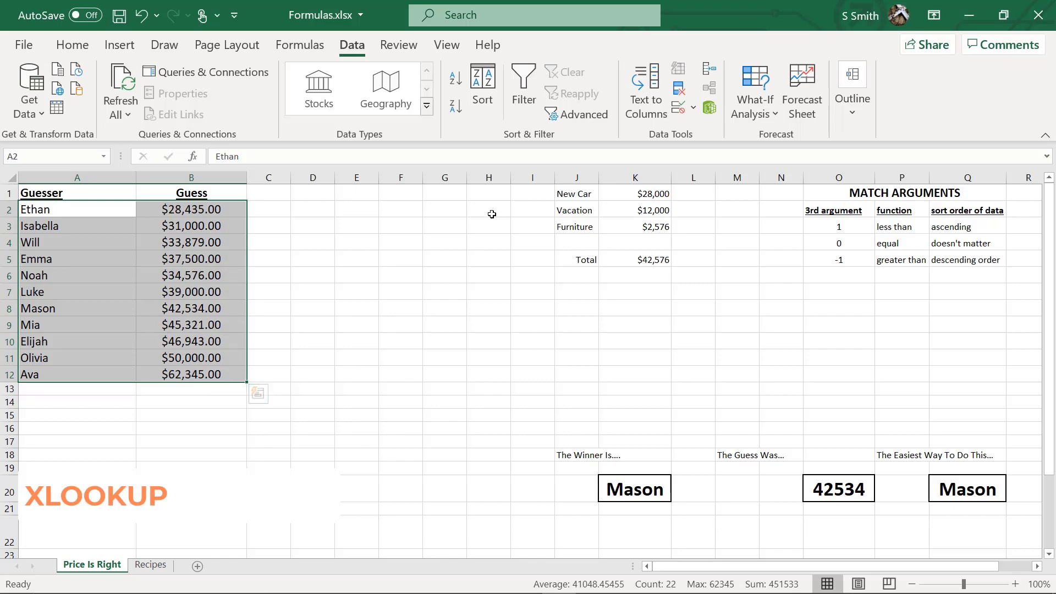
{"action": "left_click", "coordinate": [484, 93]}
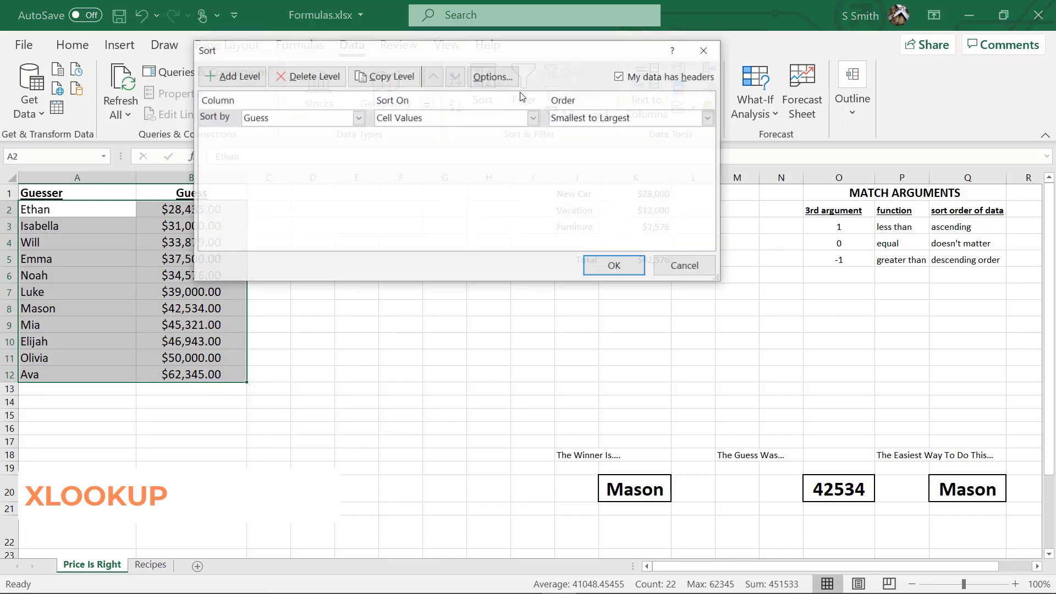
{"action": "left_click", "coordinate": [358, 118]}
{"action": "left_click", "coordinate": [337, 143]}
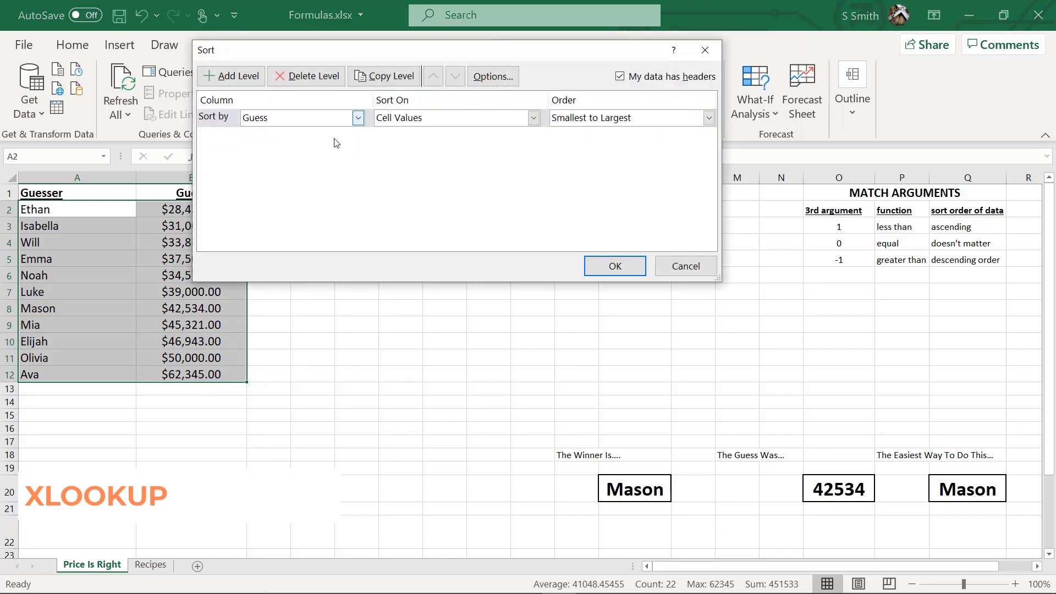
{"action": "left_click", "coordinate": [611, 267]}
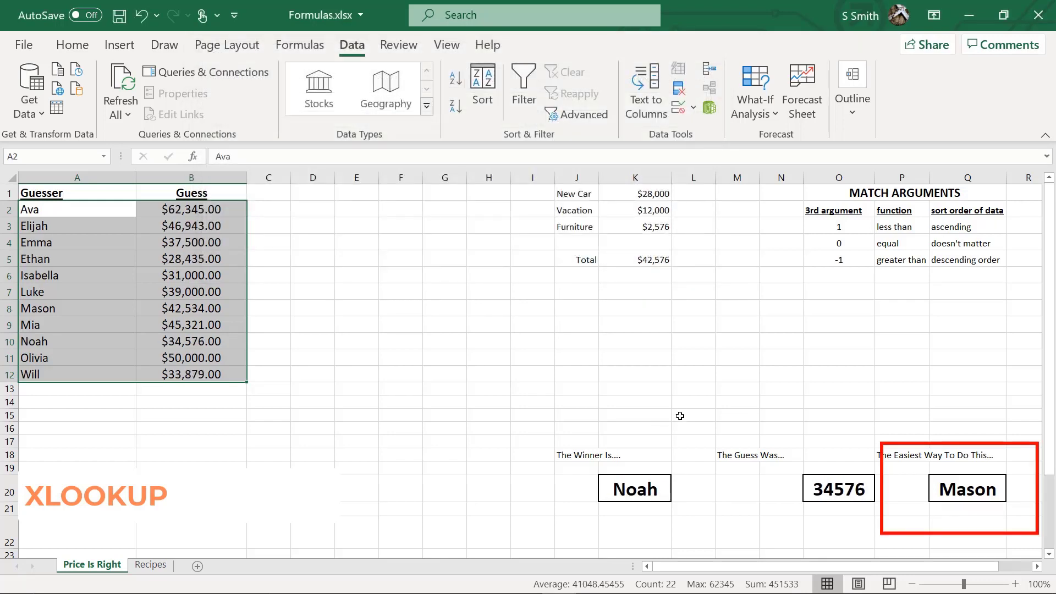
Step: Compare the Q20 XLOOKUP (still Mason) with the K20 INDEX/MATCH formula (now Noah)
{"action": "left_click", "coordinate": [964, 486]}
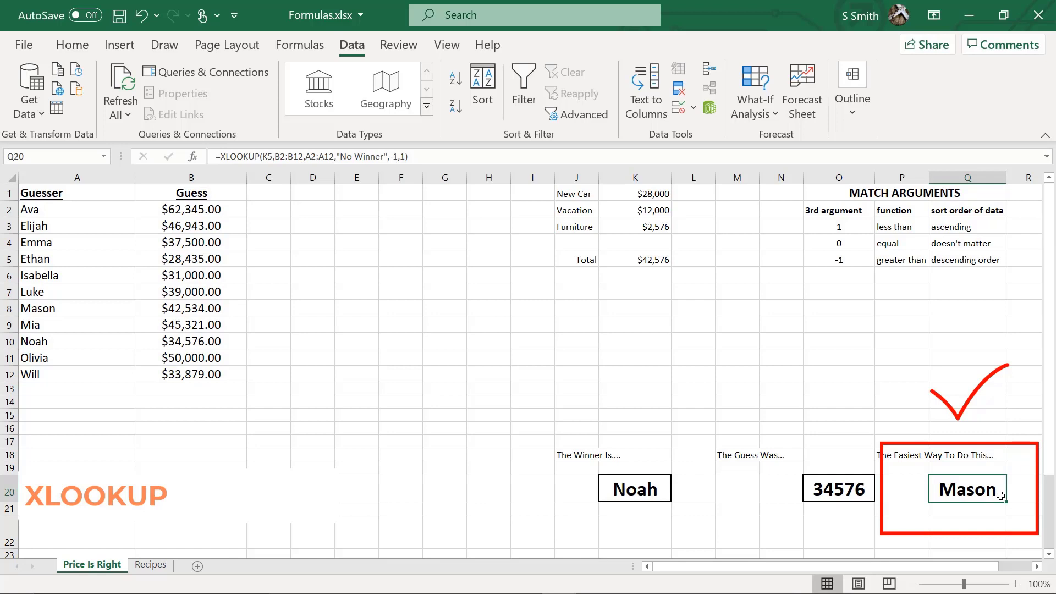
{"action": "left_click", "coordinate": [813, 511]}
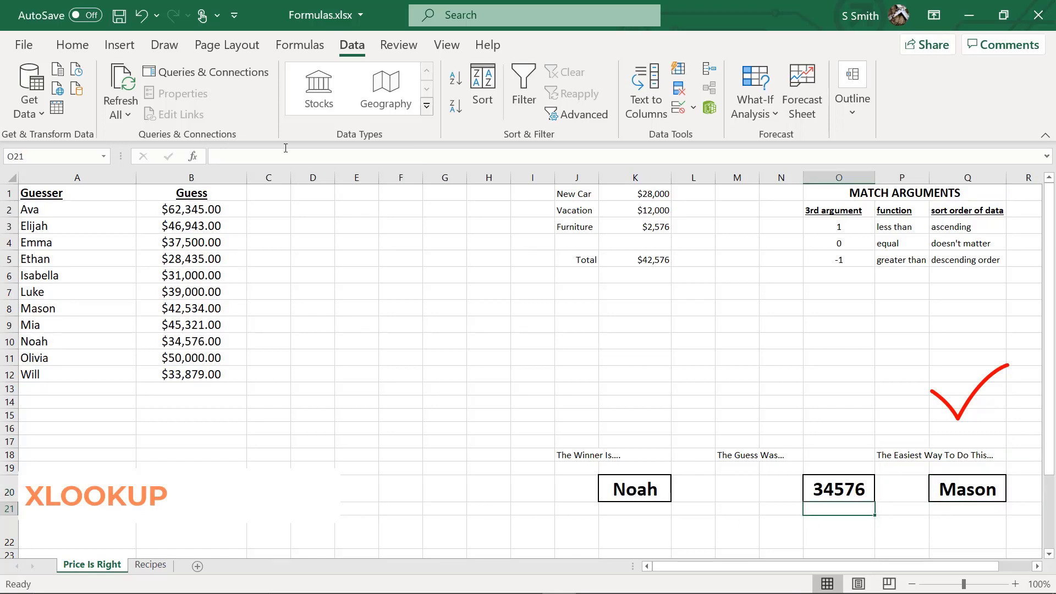
{"action": "left_click", "coordinate": [968, 491]}
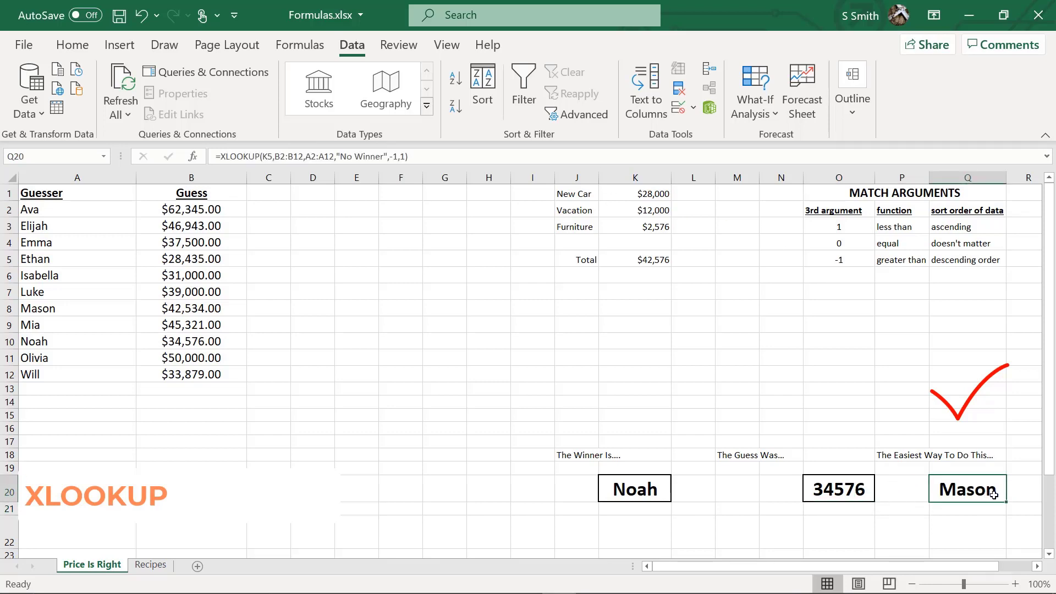
{"action": "left_click", "coordinate": [628, 486]}
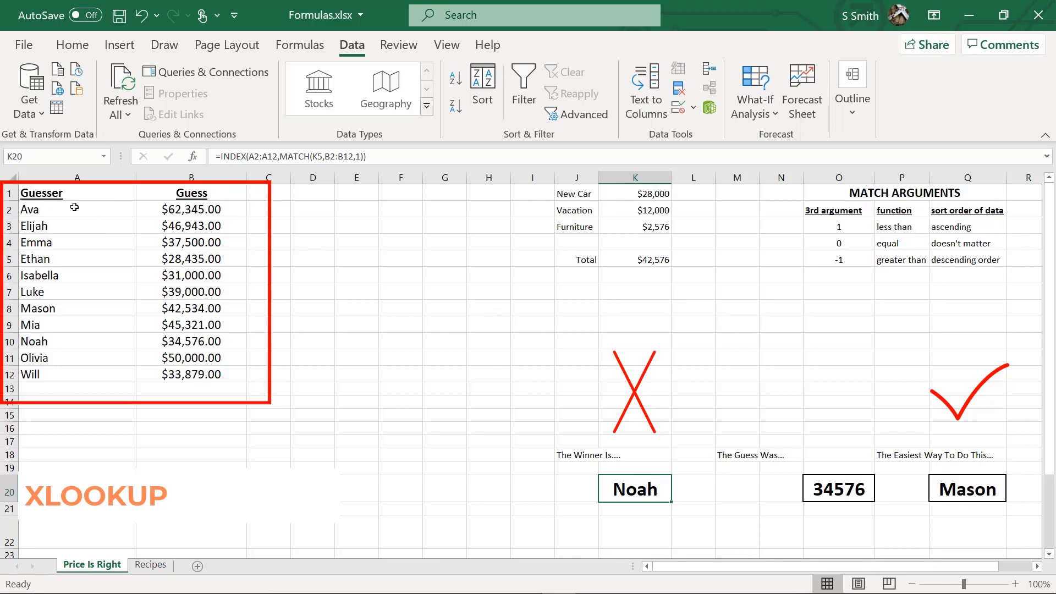
Step: Re-sort A2:B12 by Guess, smallest to largest, and confirm K20 and Q20 both return Mason
{"action": "left_click_drag", "start_coordinate": [71, 205], "coordinate": [185, 371]}
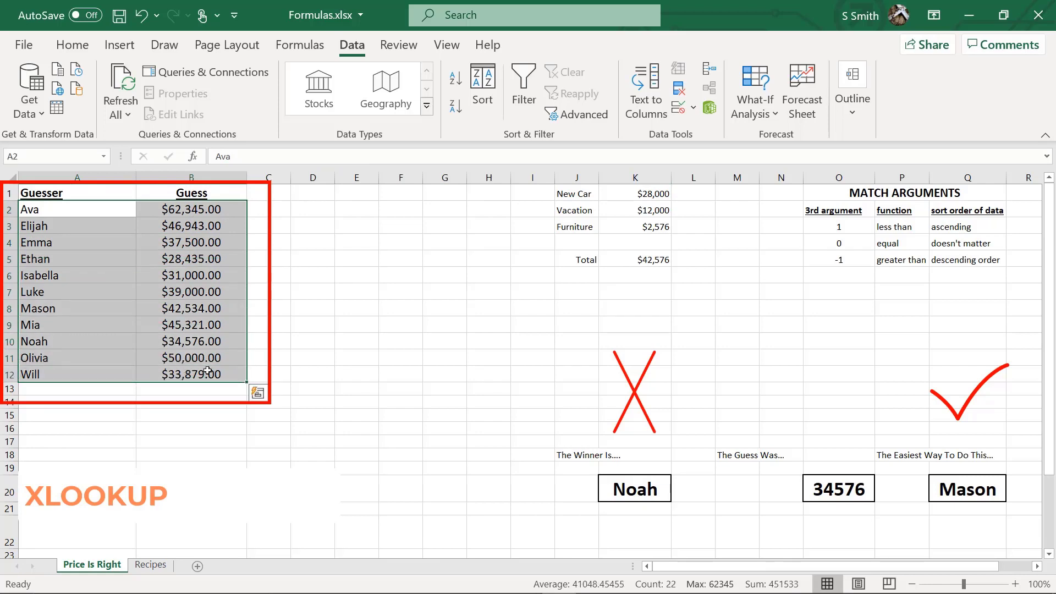
{"action": "left_click", "coordinate": [483, 82]}
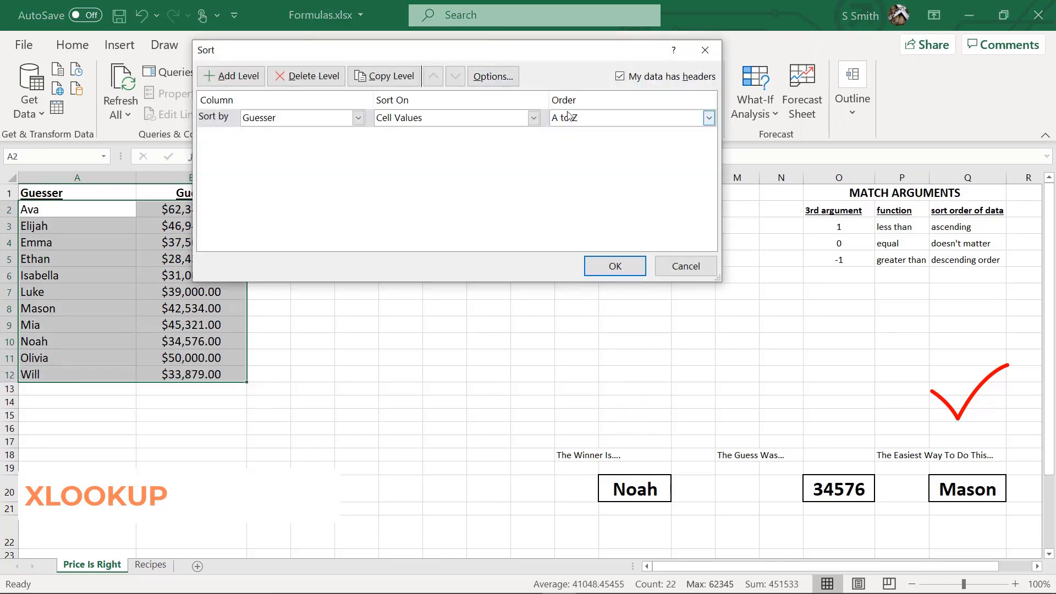
{"action": "left_click", "coordinate": [327, 119]}
{"action": "left_click", "coordinate": [289, 146]}
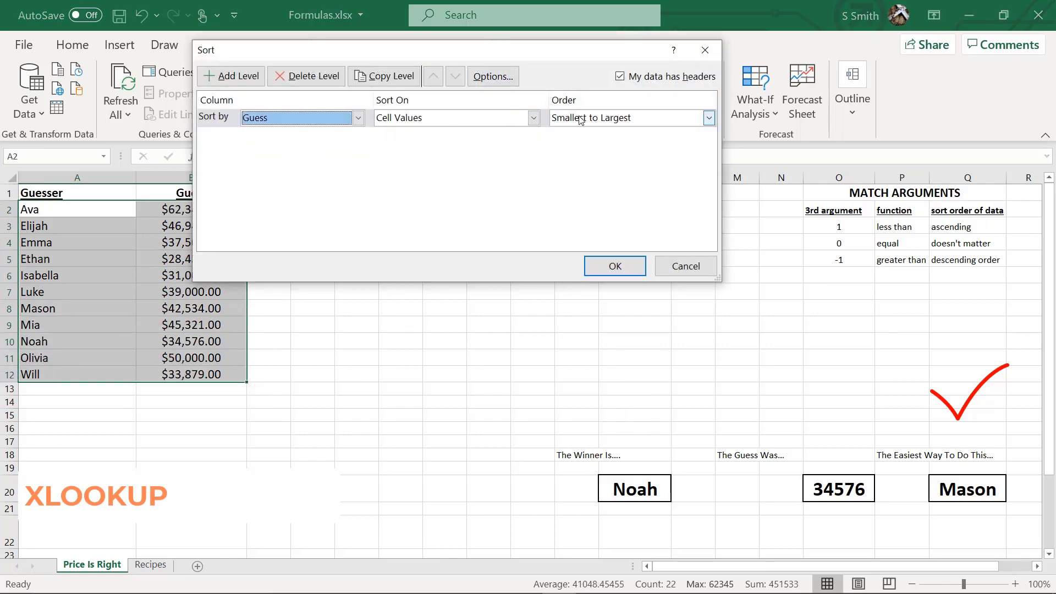
{"action": "left_click", "coordinate": [612, 269]}
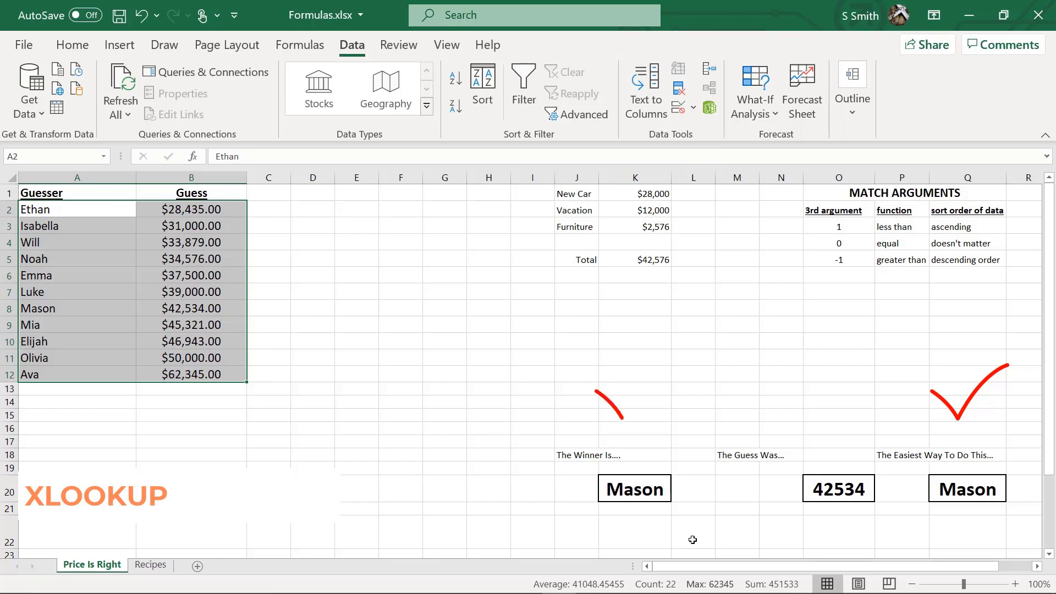
{"action": "left_click", "coordinate": [649, 492]}
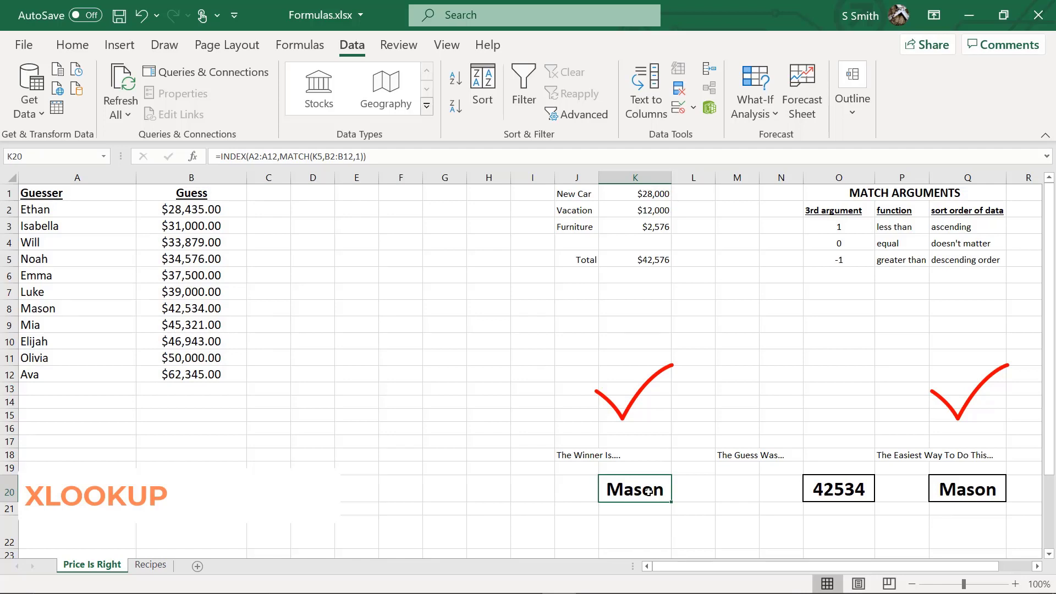
{"action": "left_click", "coordinate": [970, 492]}
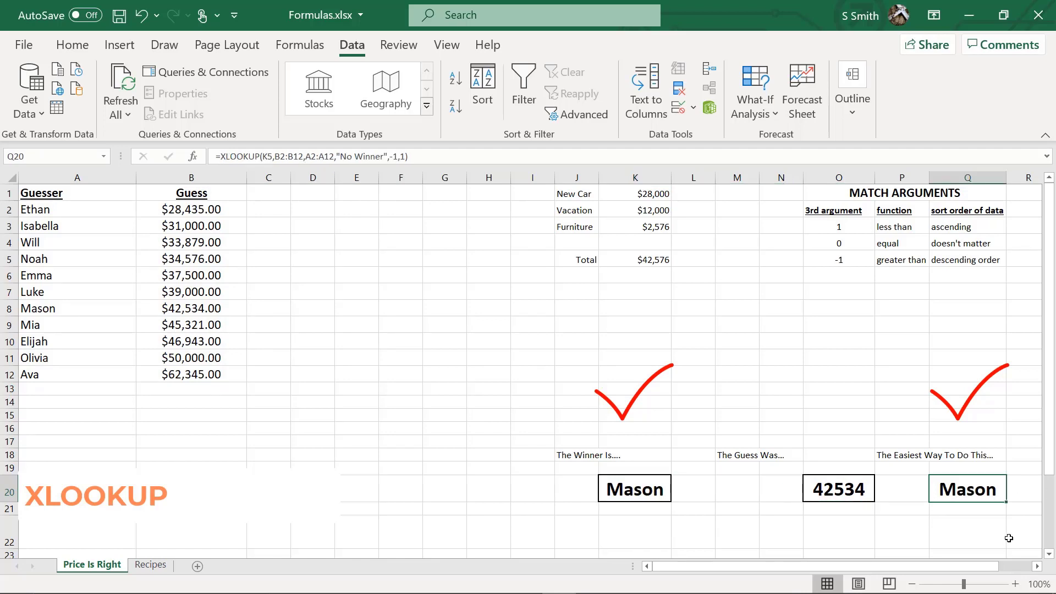